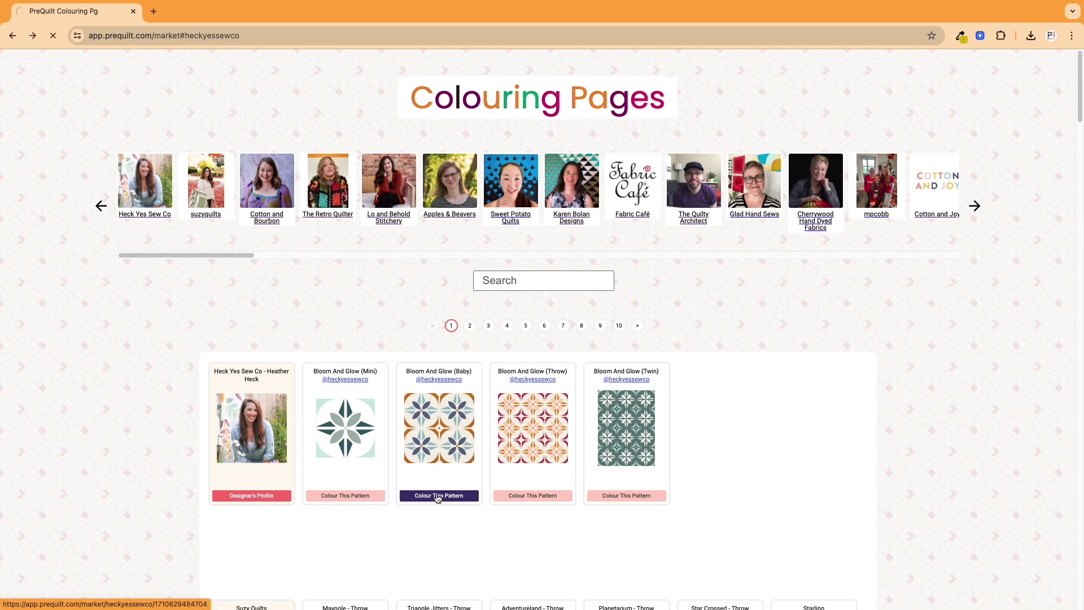
Open the Bloom And Glow (Baby) pattern from the Colouring Pages market for colouring
{"action": "left_click", "coordinate": [438, 497]}
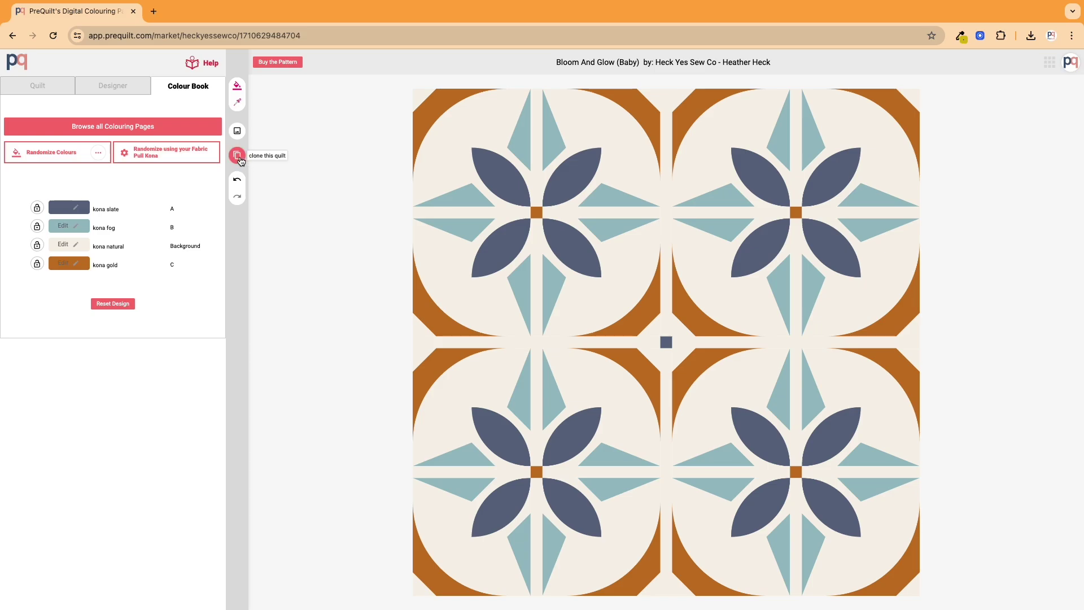
Clone the Bloom And Glow (Baby) quilt into your own account, confirming with Clone Quilt
{"action": "left_click", "coordinate": [240, 160]}
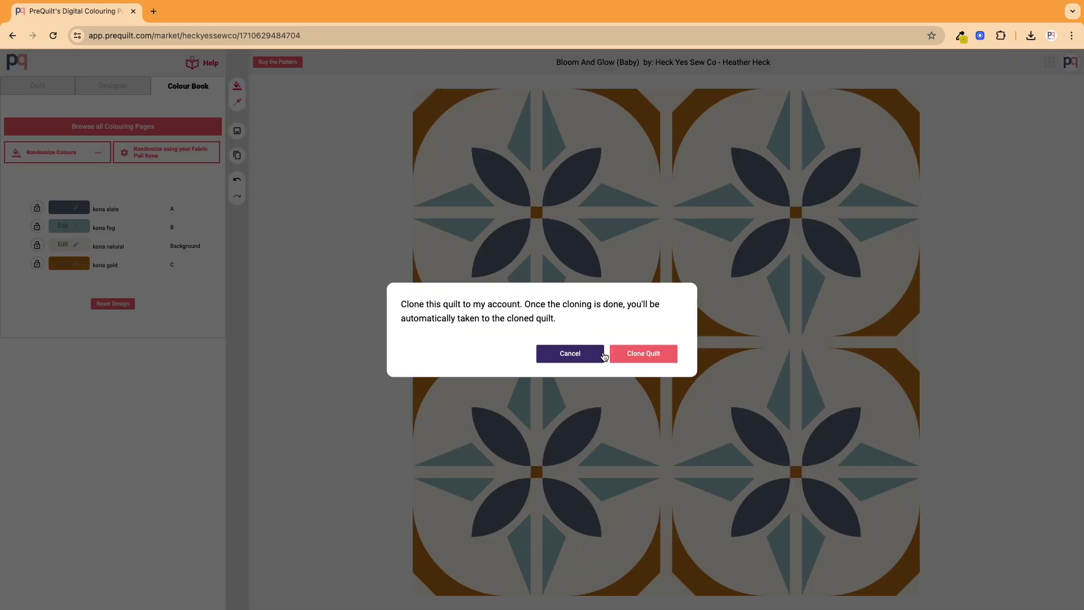
{"action": "left_click", "coordinate": [645, 357]}
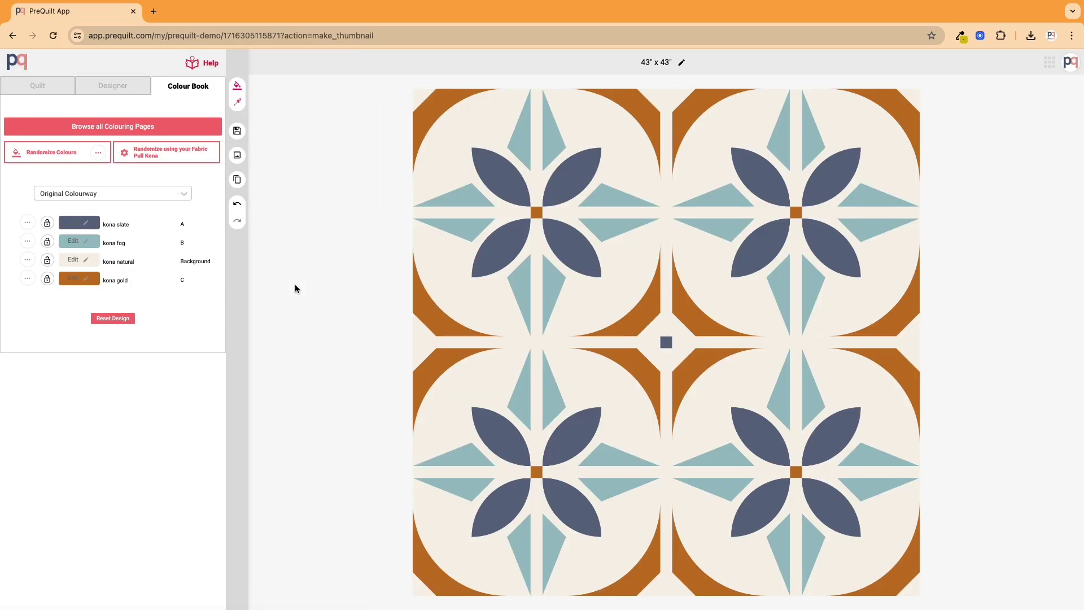
Save the cloned 43" x 43" quilt and show its colourway list
{"action": "left_click", "coordinate": [239, 131]}
{"action": "left_click", "coordinate": [262, 135]}
{"action": "left_click", "coordinate": [183, 196]}
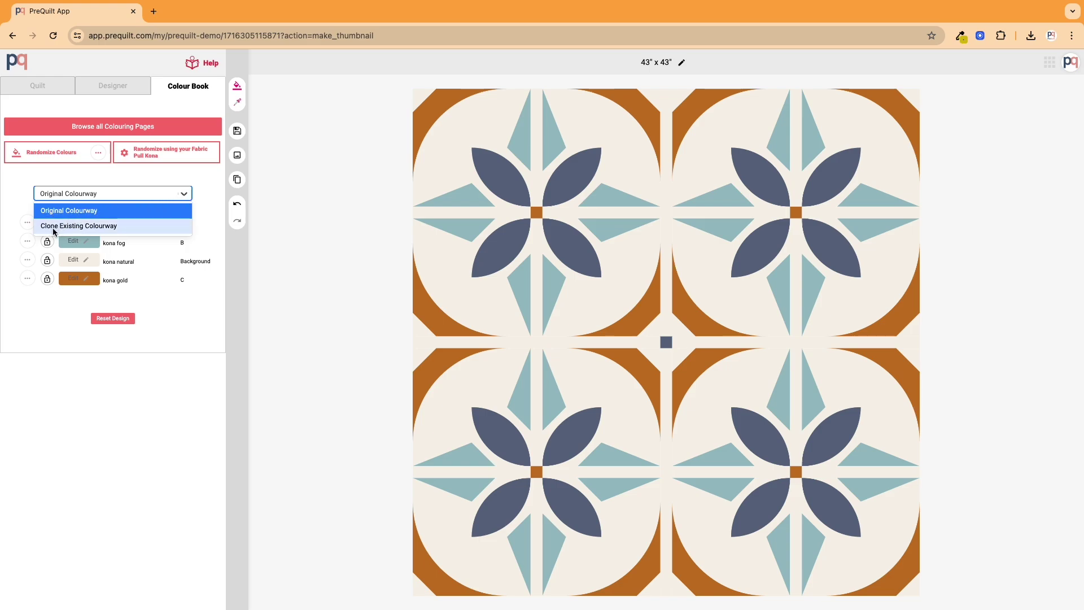
Clone the Original Colourway as a new colourway named 'next'
{"action": "left_click", "coordinate": [104, 229]}
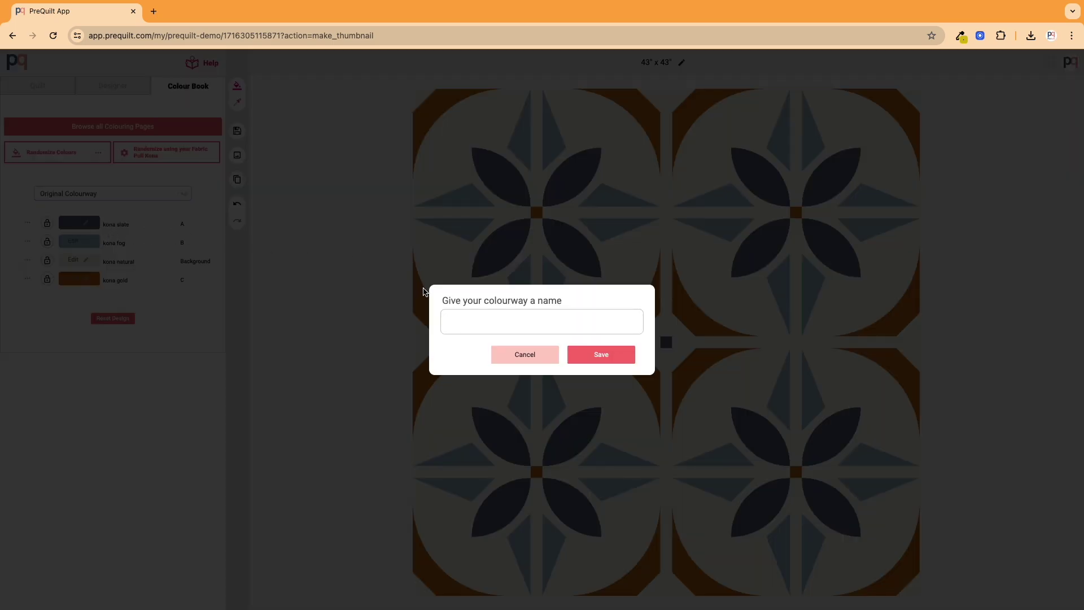
{"action": "type", "text": "next"}
{"action": "left_click", "coordinate": [579, 356]}
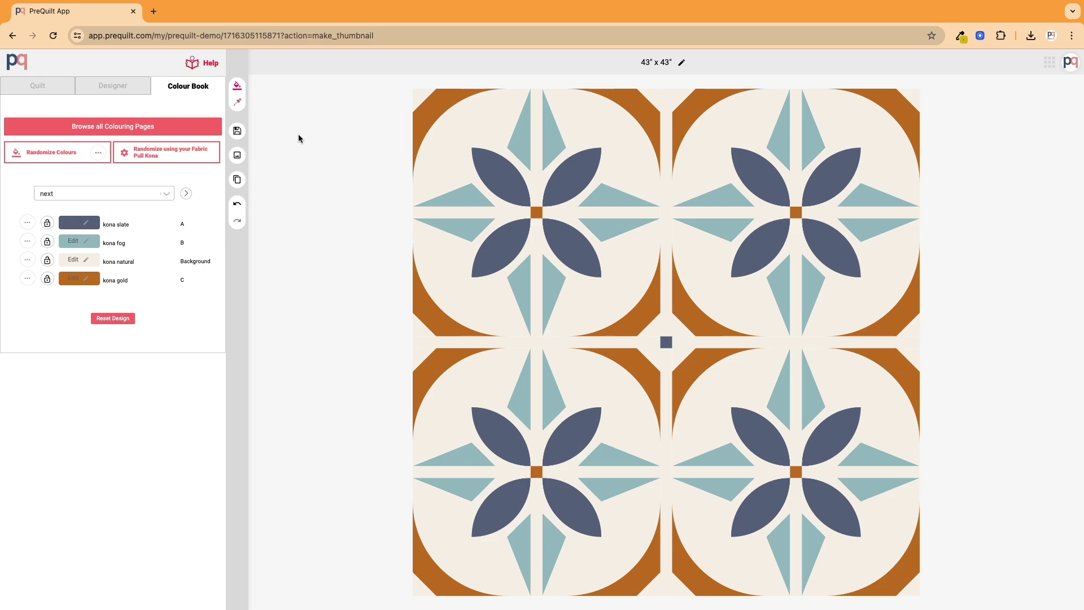
Randomize colours to kona ivory, corsage, wine and pfd bleach white, locking kona corsage
{"action": "left_click", "coordinate": [238, 88]}
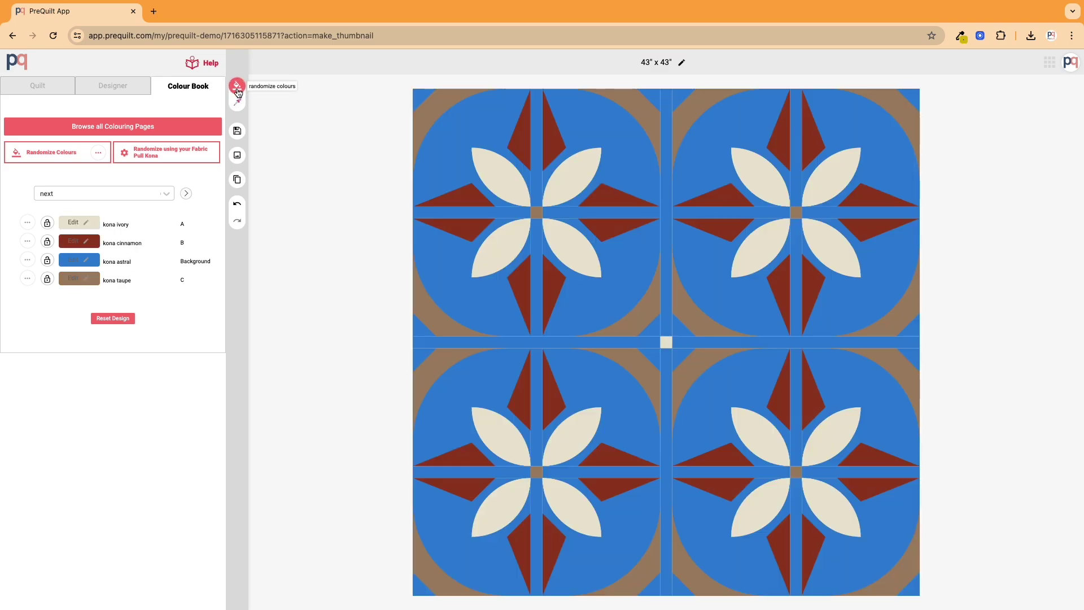
{"action": "left_click", "coordinate": [237, 87]}
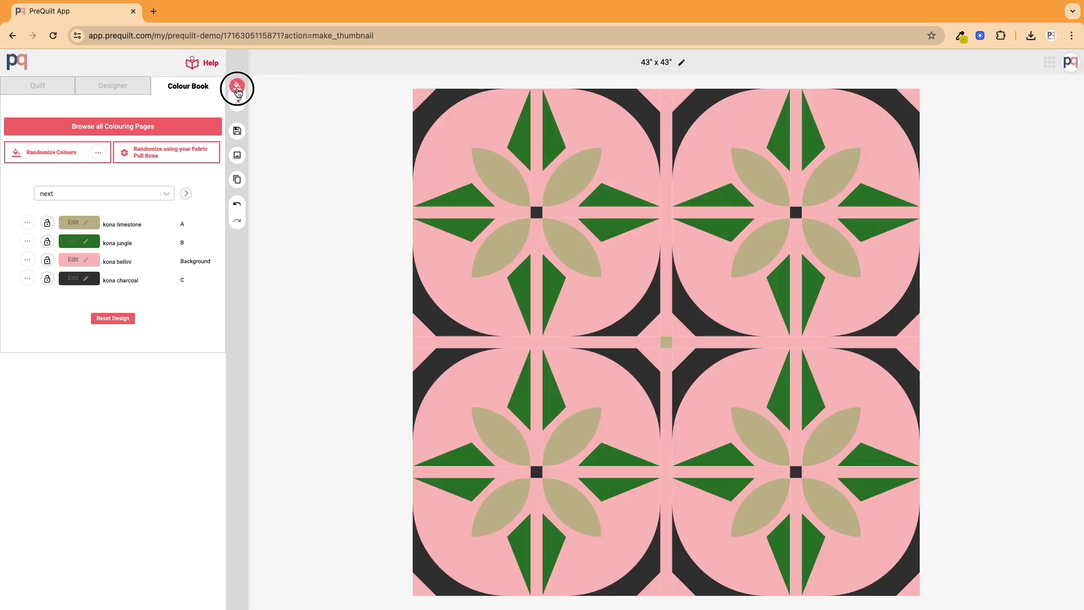
{"action": "left_click", "coordinate": [238, 88]}
{"action": "left_click", "coordinate": [237, 88]}
{"action": "left_click", "coordinate": [238, 88]}
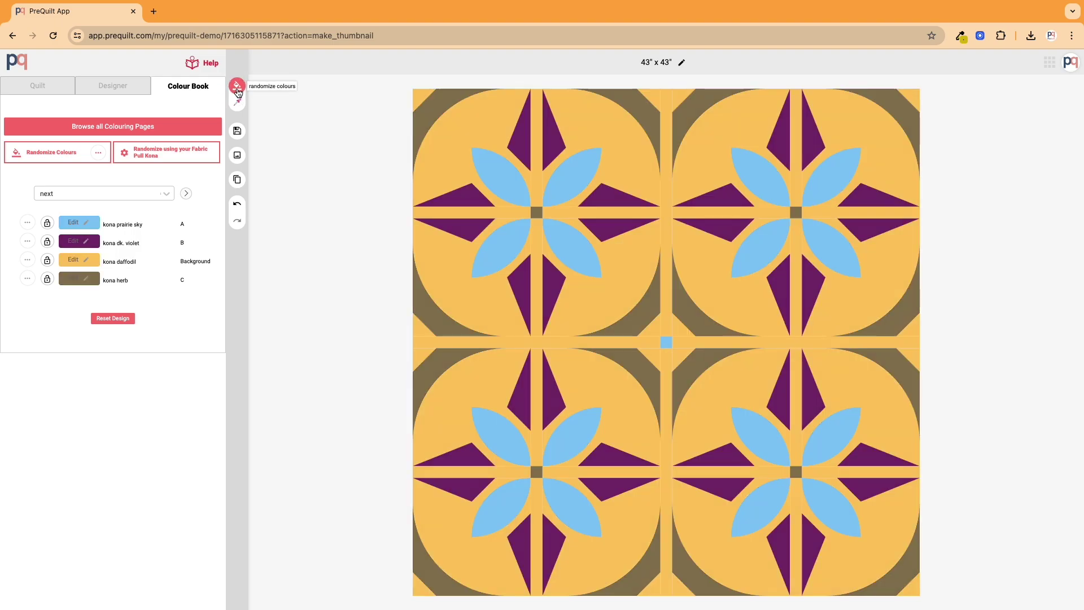
{"action": "left_click", "coordinate": [238, 87]}
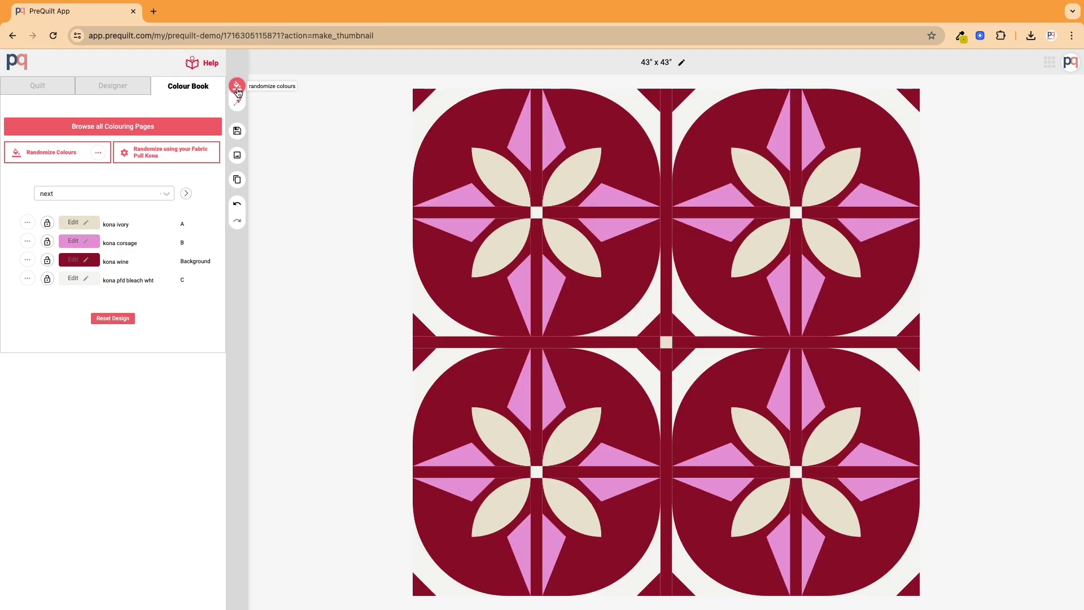
{"action": "left_click", "coordinate": [47, 242]}
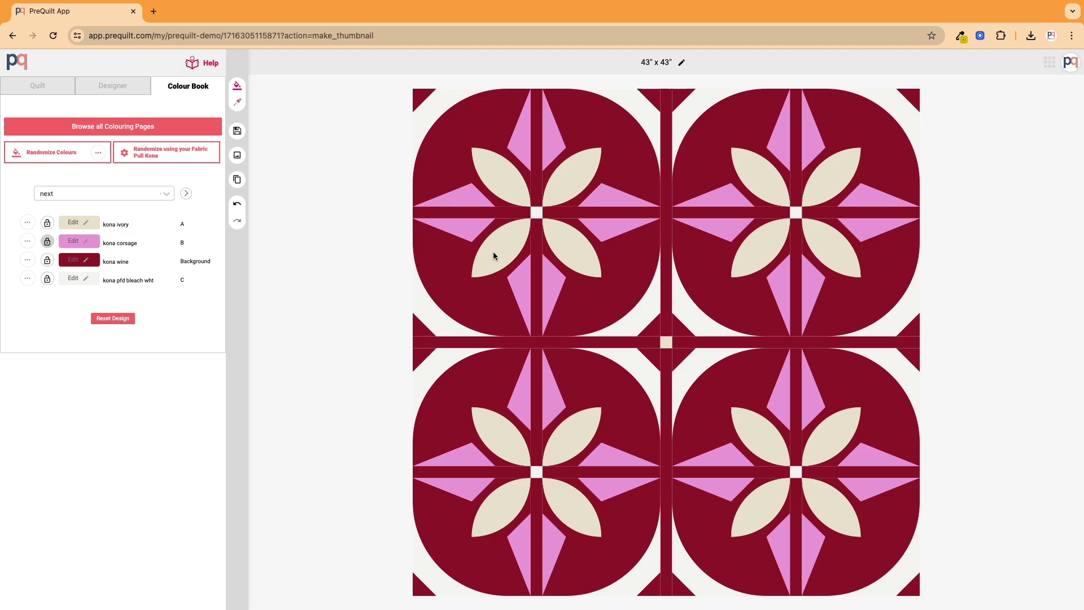
Set colour A petals to kona wine and lock them
{"action": "left_click", "coordinate": [84, 225]}
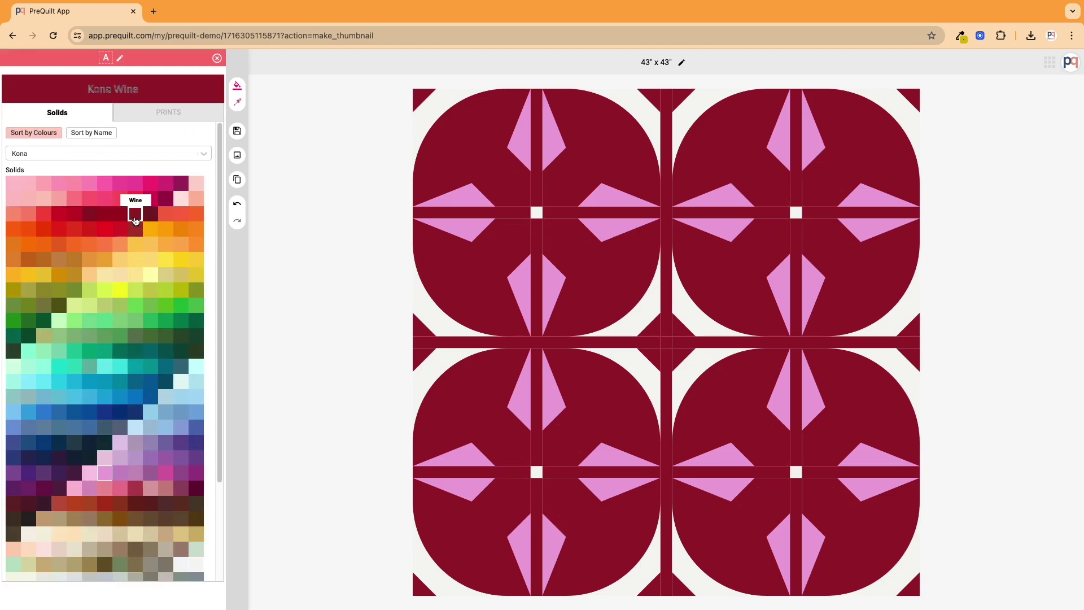
{"action": "left_click", "coordinate": [135, 219]}
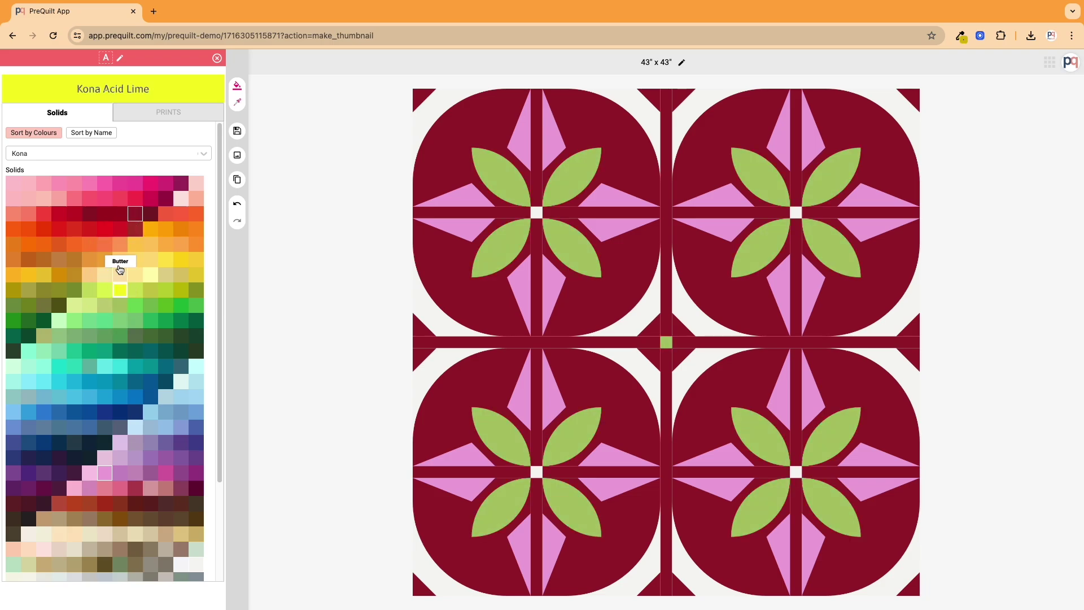
{"action": "left_click", "coordinate": [135, 219]}
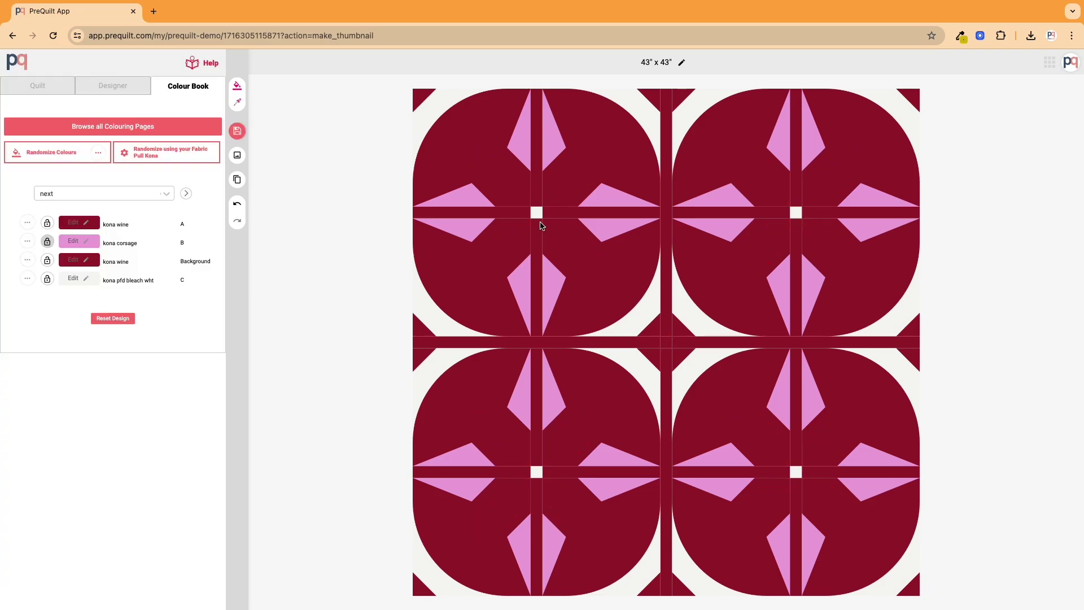
{"action": "left_click", "coordinate": [48, 224]}
Randomize the unlocked colours, then lock the resulting kona slate and kona shell background
{"action": "left_click", "coordinate": [236, 87]}
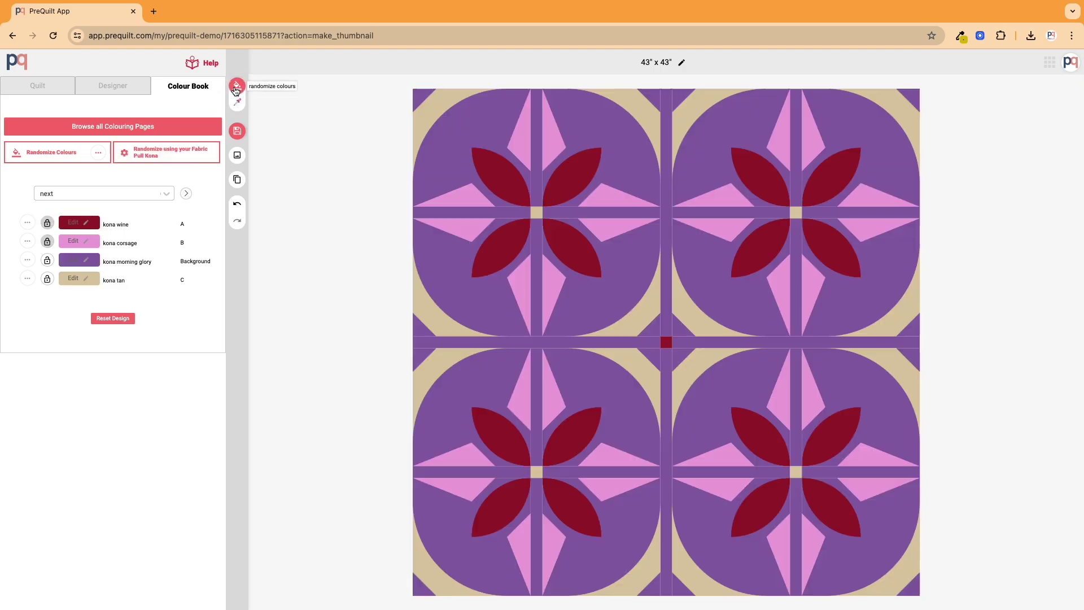
{"action": "left_click", "coordinate": [236, 88]}
{"action": "left_click", "coordinate": [236, 87]}
{"action": "left_click", "coordinate": [237, 87]}
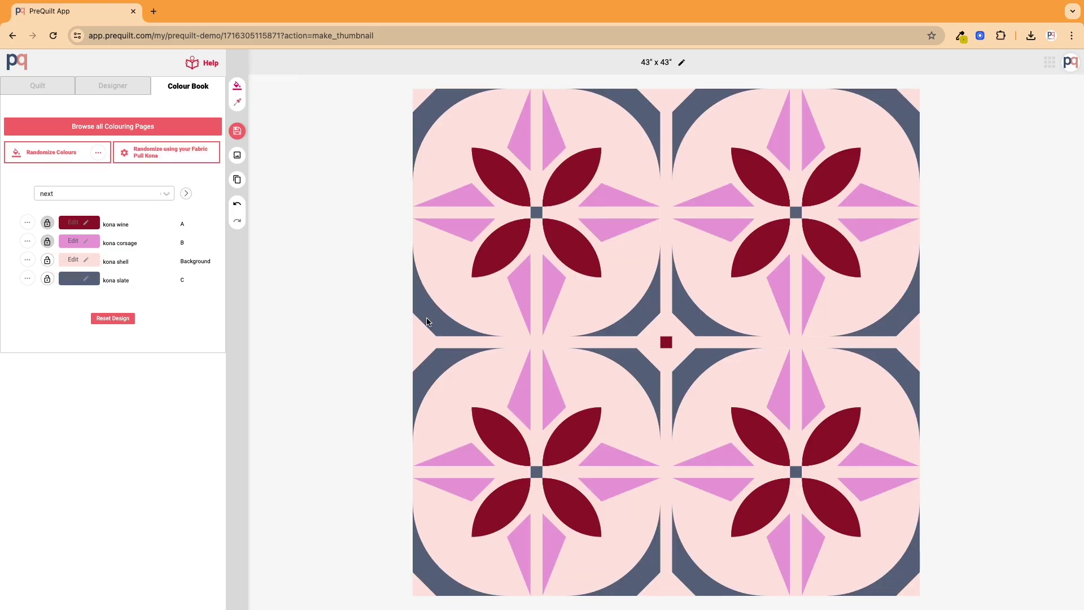
{"action": "left_click", "coordinate": [47, 281]}
{"action": "left_click", "coordinate": [47, 262]}
Change the petals to kona salmon and save the quilt
{"action": "left_click", "coordinate": [85, 224]}
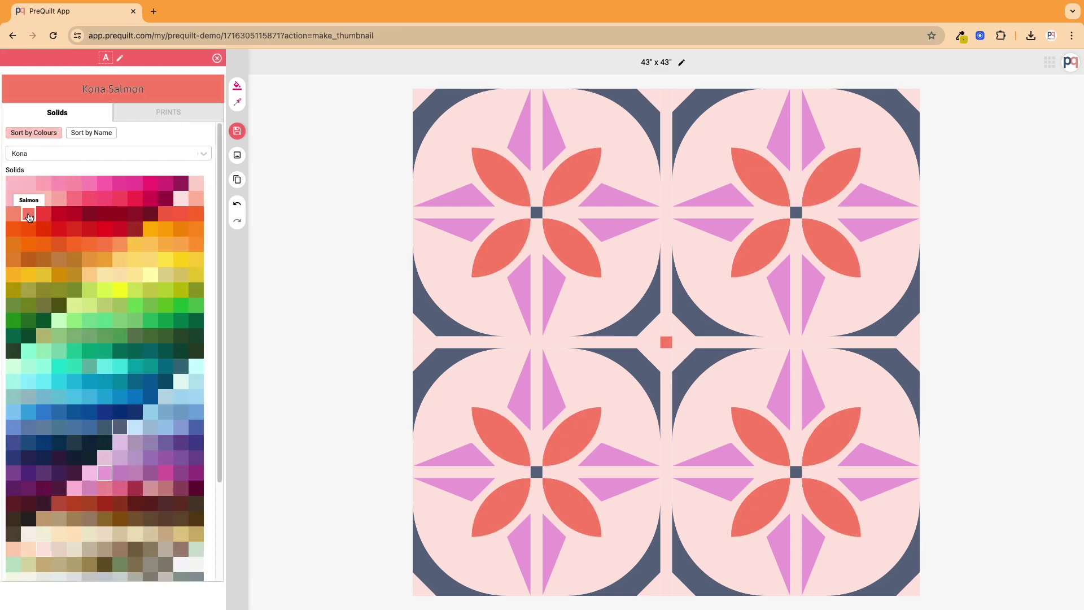
{"action": "left_click", "coordinate": [29, 217]}
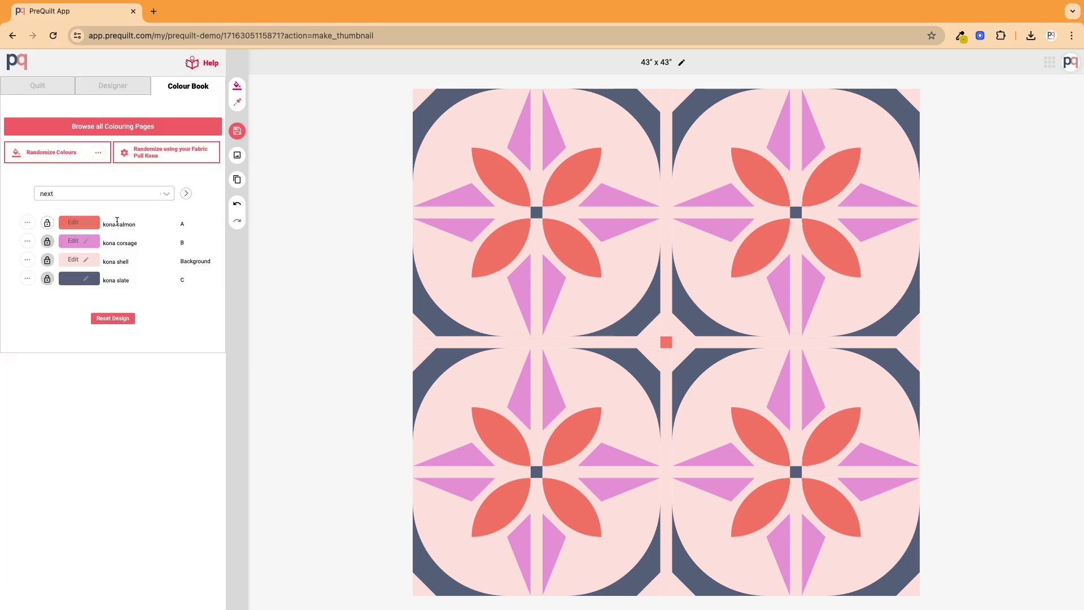
{"action": "left_click", "coordinate": [261, 135]}
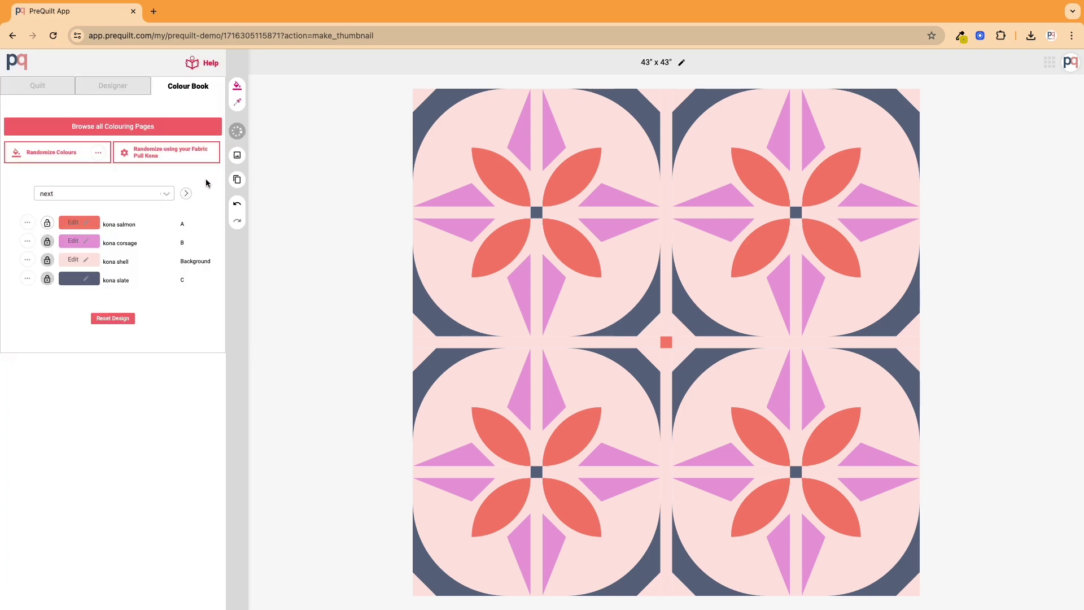
Rename the colourway 'next' to 'Pink'
{"action": "left_click", "coordinate": [167, 194]}
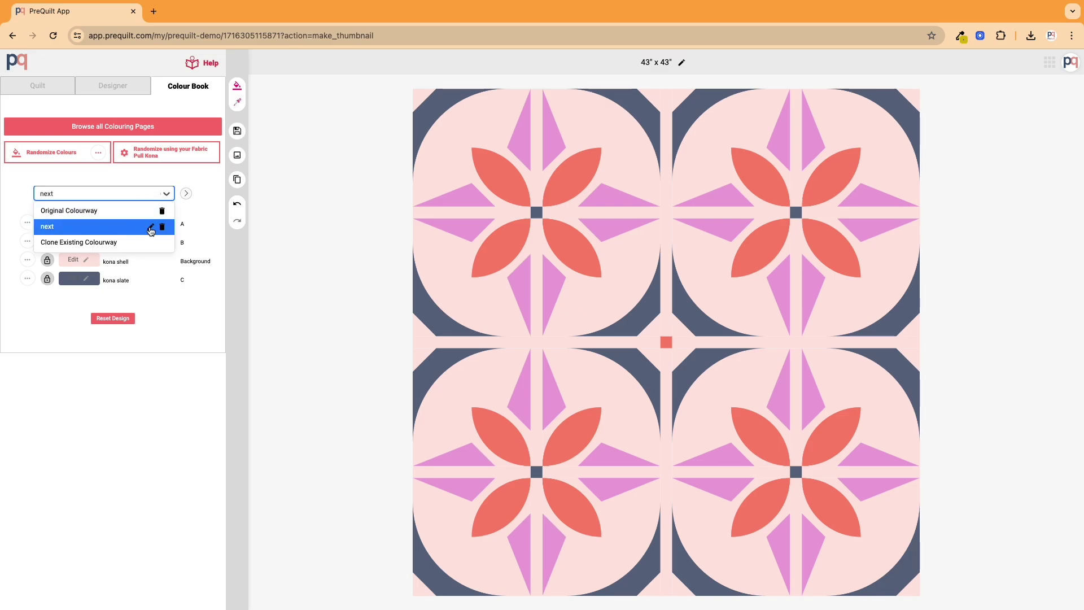
{"action": "left_click", "coordinate": [150, 228]}
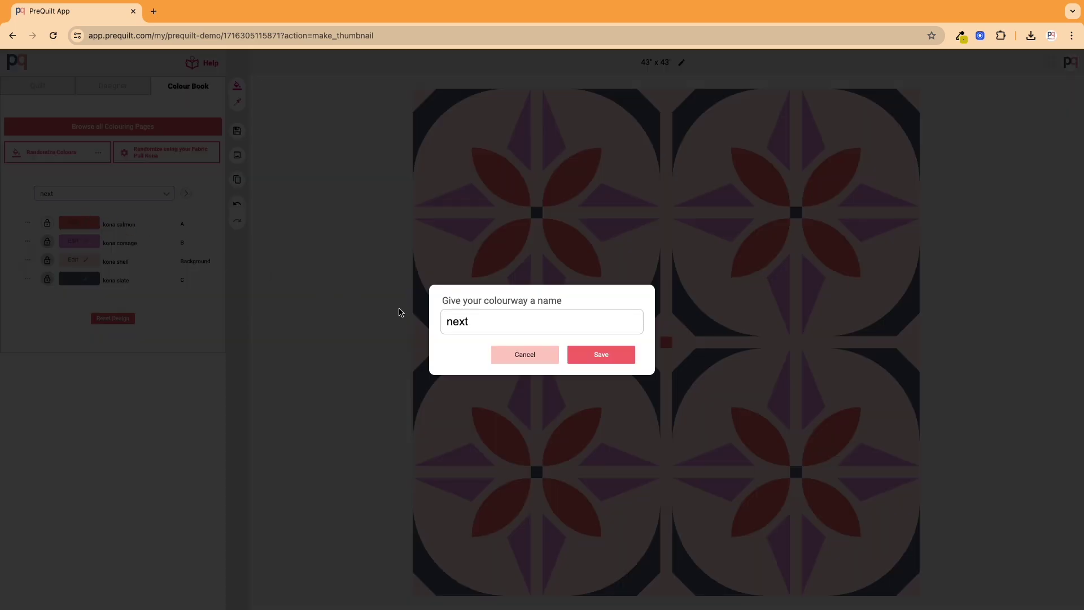
{"action": "left_click_drag", "start_coordinate": [474, 320], "coordinate": [430, 320]}
{"action": "type", "text": "Pink"}
{"action": "left_click", "coordinate": [593, 356]}
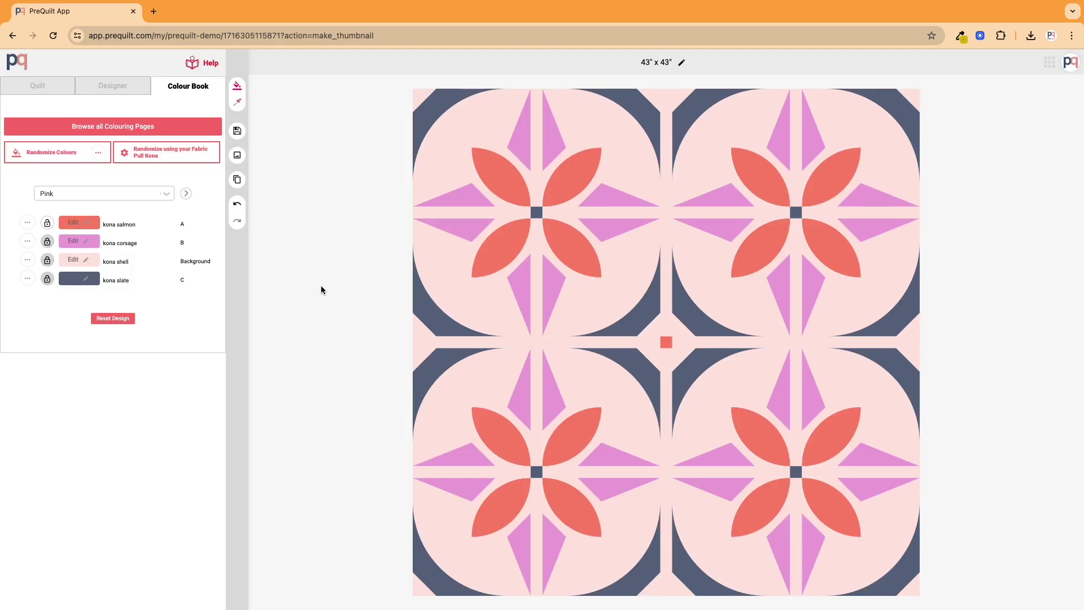
Toggle between the Pink and Original colourways, ending on Original slate, fog, natural and gold
{"action": "left_click", "coordinate": [166, 194]}
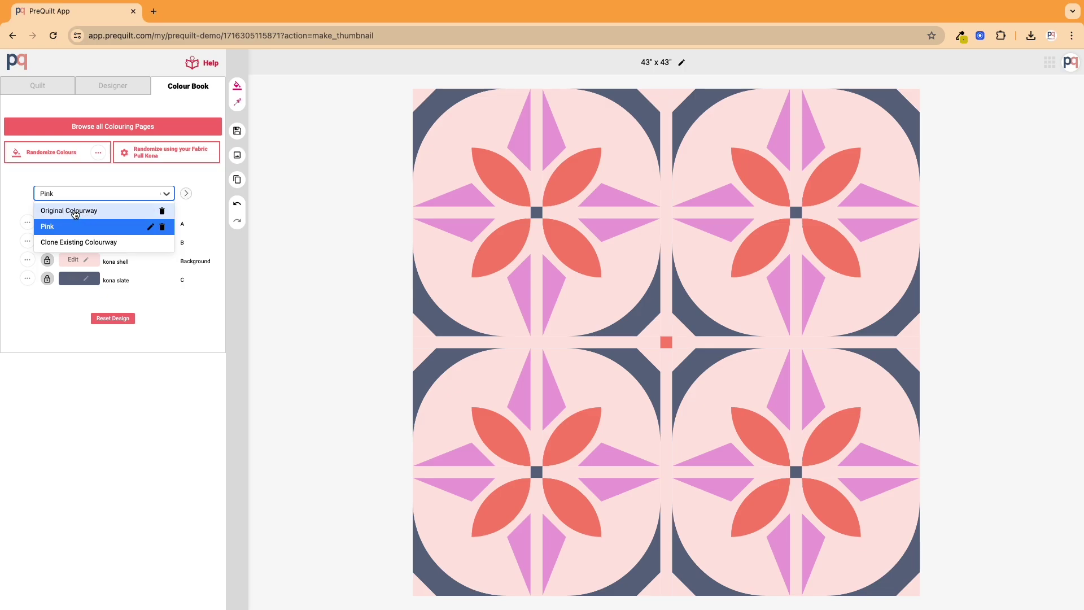
{"action": "left_click", "coordinate": [75, 212]}
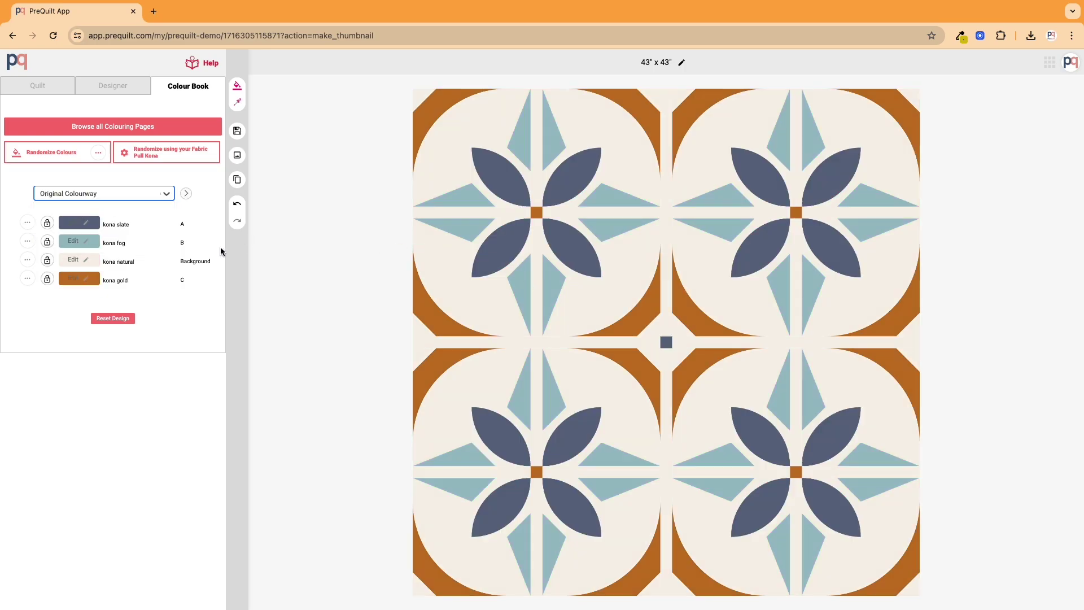
{"action": "left_click", "coordinate": [187, 196]}
{"action": "left_click", "coordinate": [187, 195]}
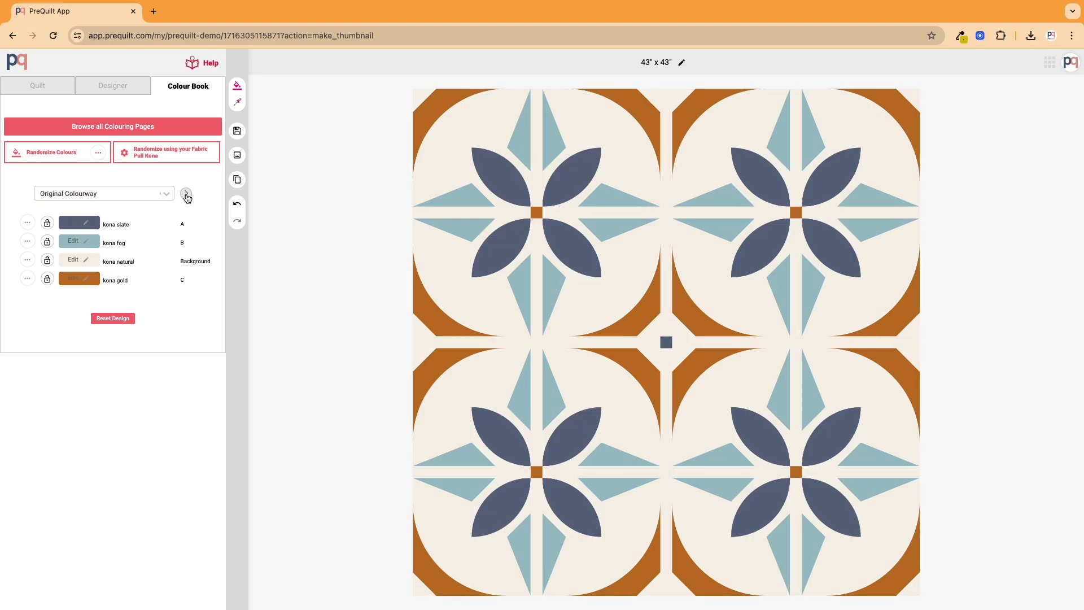
{"action": "left_click", "coordinate": [187, 196]}
{"action": "left_click", "coordinate": [187, 196]}
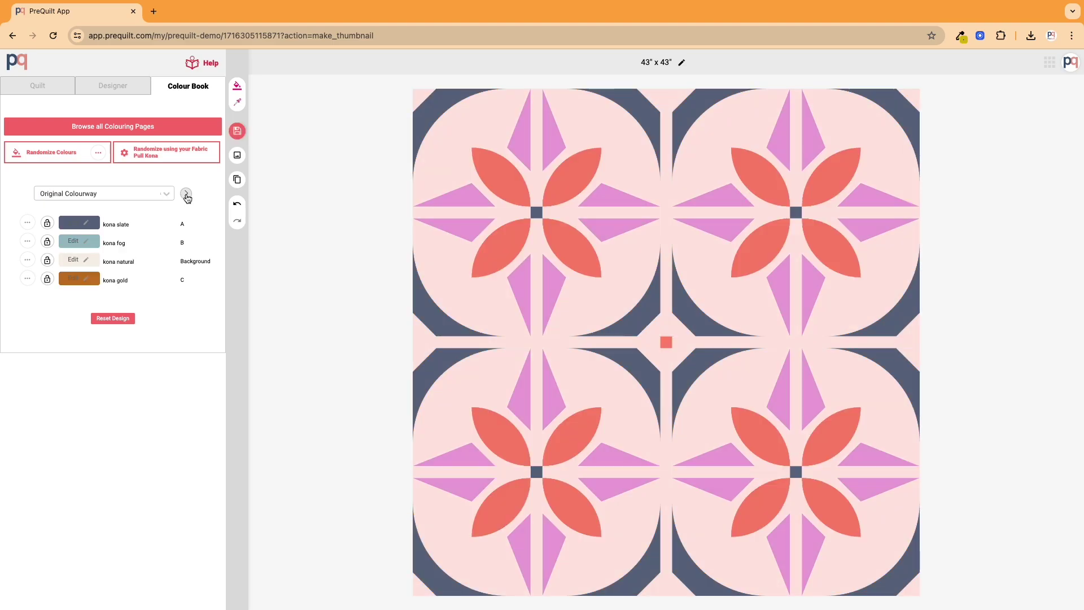
Clone the Original Colourway into a third colourway named 'next'
{"action": "left_click", "coordinate": [163, 195]}
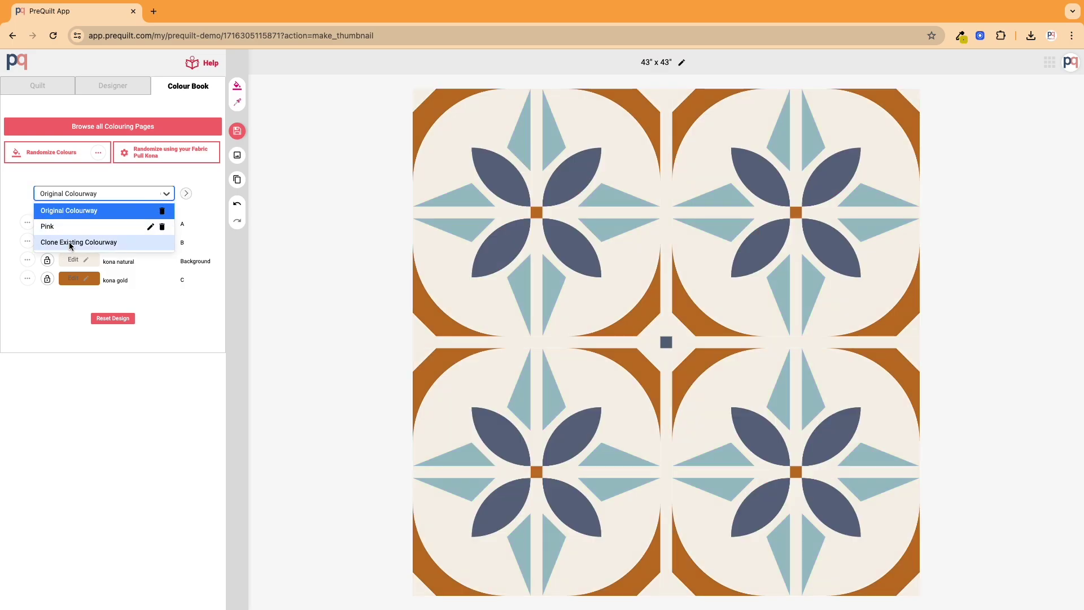
{"action": "left_click", "coordinate": [71, 244]}
{"action": "type", "text": "next"}
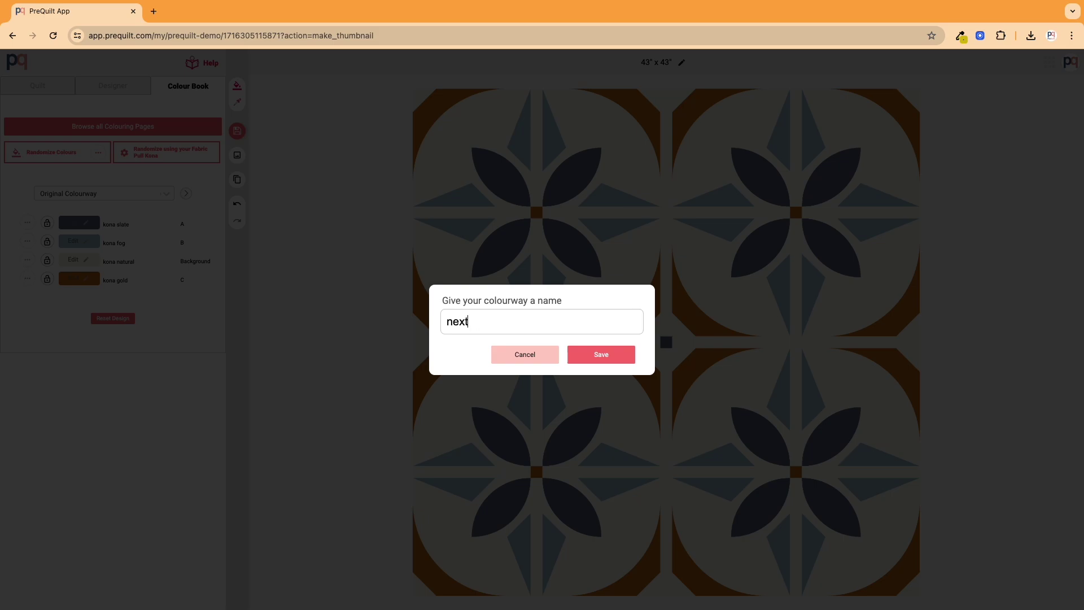
{"action": "left_click", "coordinate": [589, 355]}
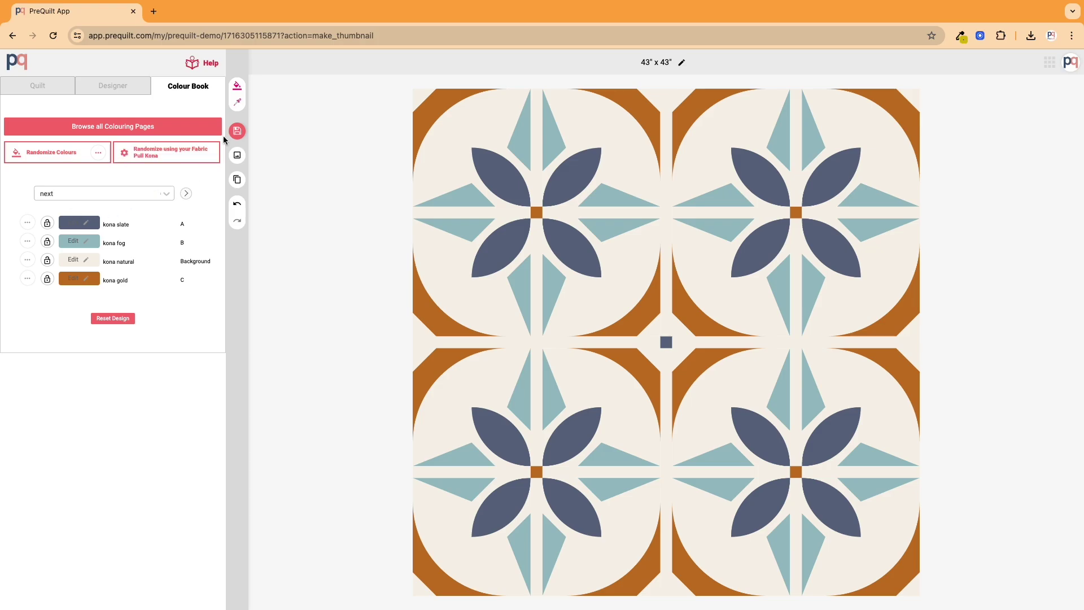
Randomize the 'next' colourway's Kona fabrics through twelve combinations
{"action": "left_click", "coordinate": [237, 90]}
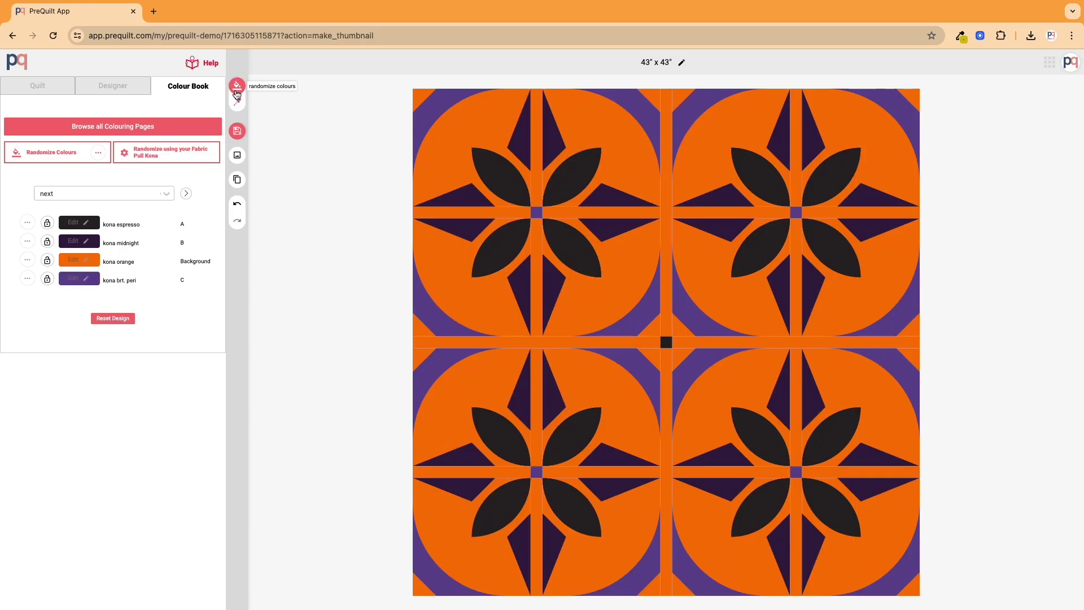
{"action": "left_click", "coordinate": [237, 91]}
{"action": "left_click", "coordinate": [236, 90]}
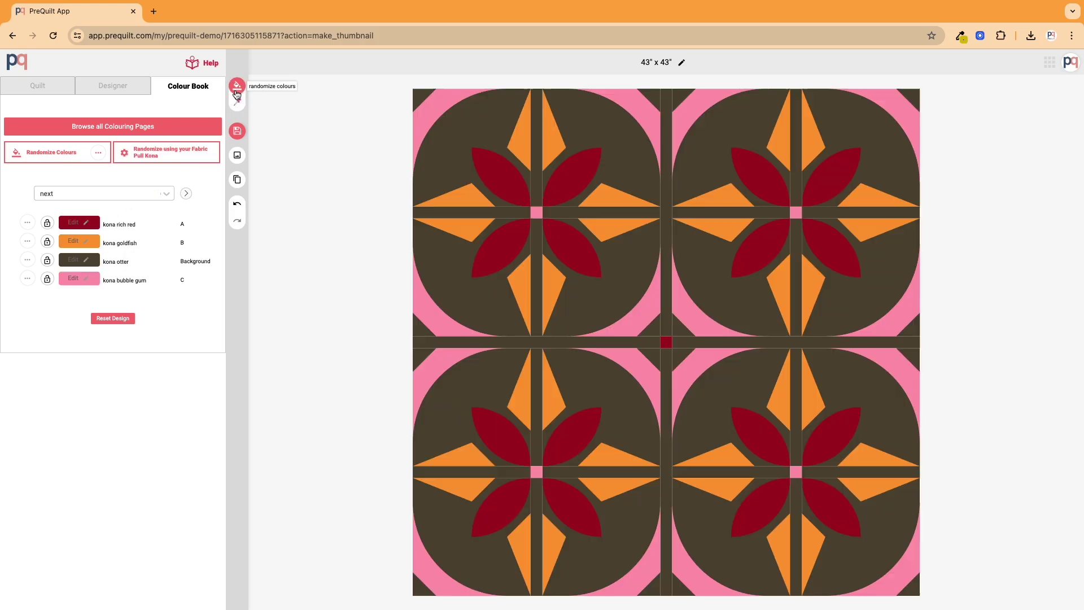
{"action": "left_click", "coordinate": [237, 90]}
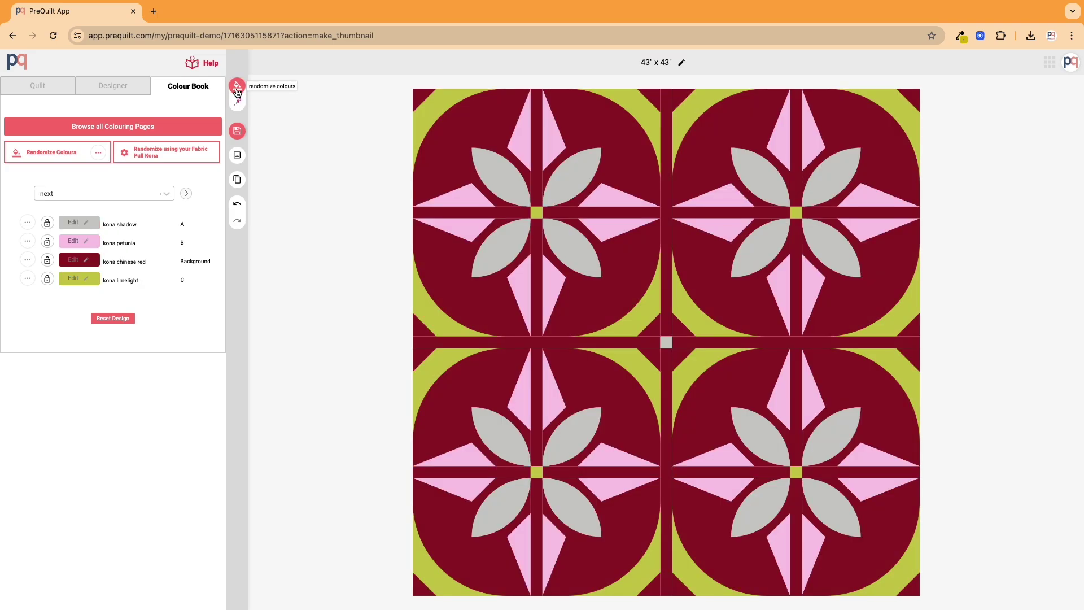
{"action": "left_click", "coordinate": [237, 90]}
{"action": "left_click", "coordinate": [237, 91]}
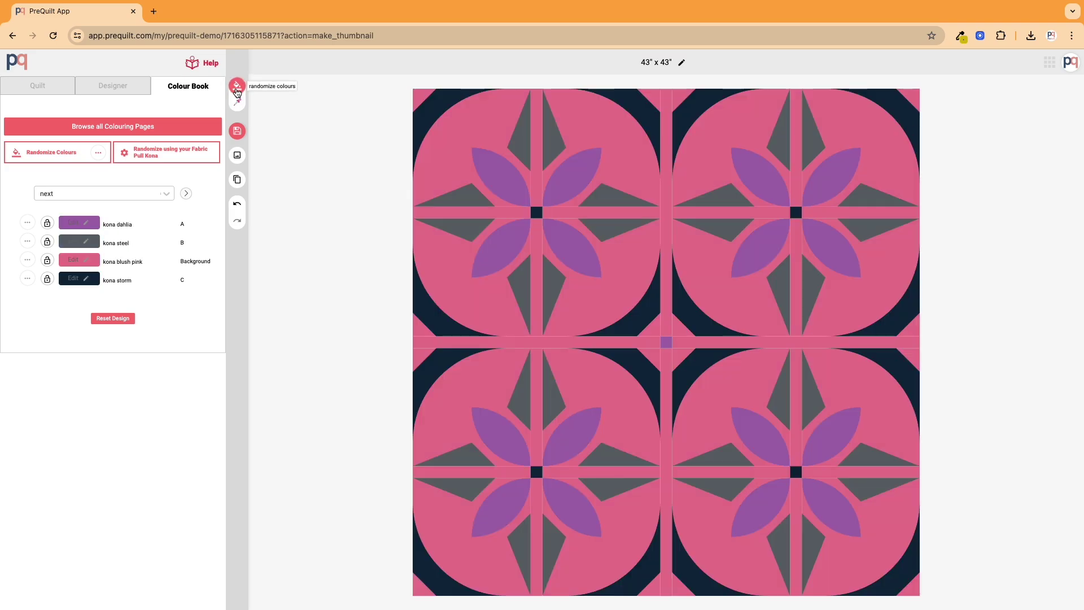
{"action": "left_click", "coordinate": [237, 90]}
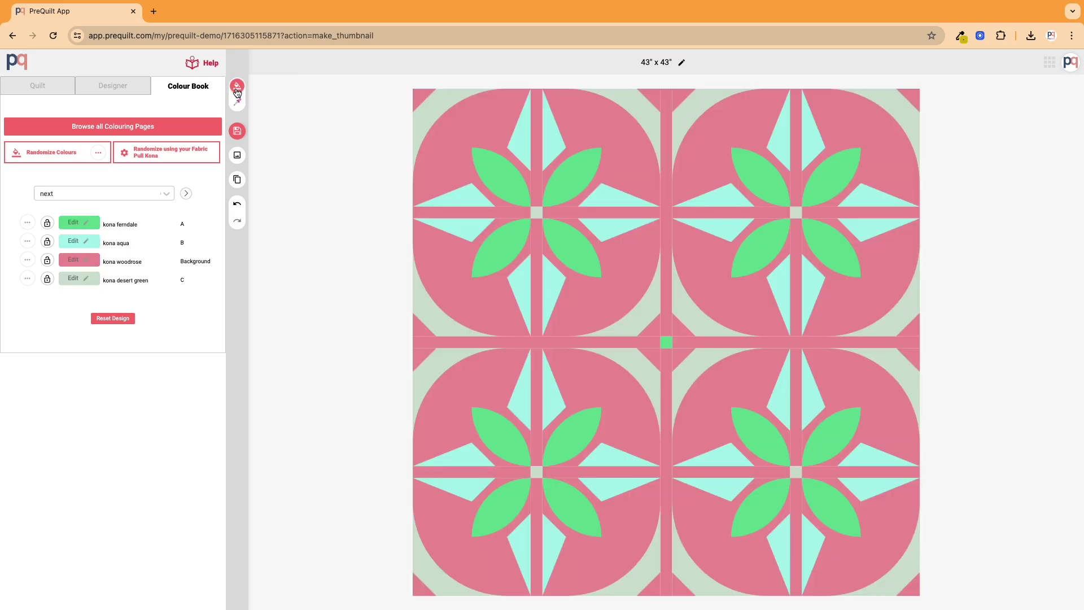
{"action": "left_click", "coordinate": [236, 90]}
{"action": "left_click", "coordinate": [237, 90]}
{"action": "left_click", "coordinate": [236, 91]}
{"action": "left_click", "coordinate": [237, 91]}
{"action": "left_click", "coordinate": [237, 90]}
Lock fabrics A and B and randomize the remaining fabrics four more times
{"action": "left_click", "coordinate": [48, 222]}
{"action": "left_click", "coordinate": [47, 241]}
{"action": "left_click", "coordinate": [236, 90]}
{"action": "left_click", "coordinate": [237, 91]}
{"action": "left_click", "coordinate": [237, 90]}
{"action": "left_click", "coordinate": [236, 90]}
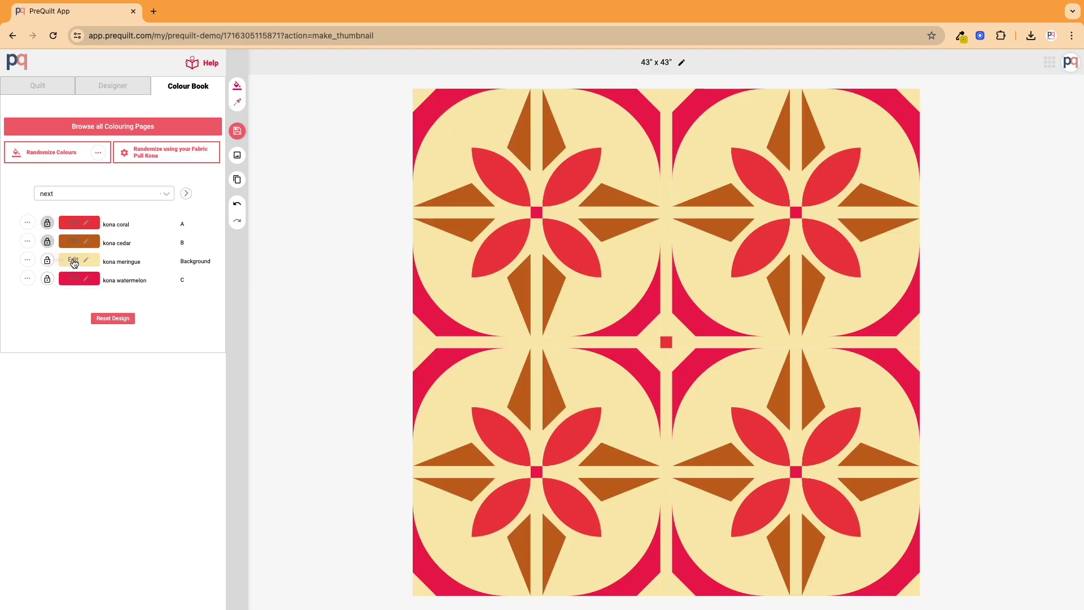
Set the background to kona wasabi, lock it, and randomize the other fabrics
{"action": "left_click", "coordinate": [76, 259]}
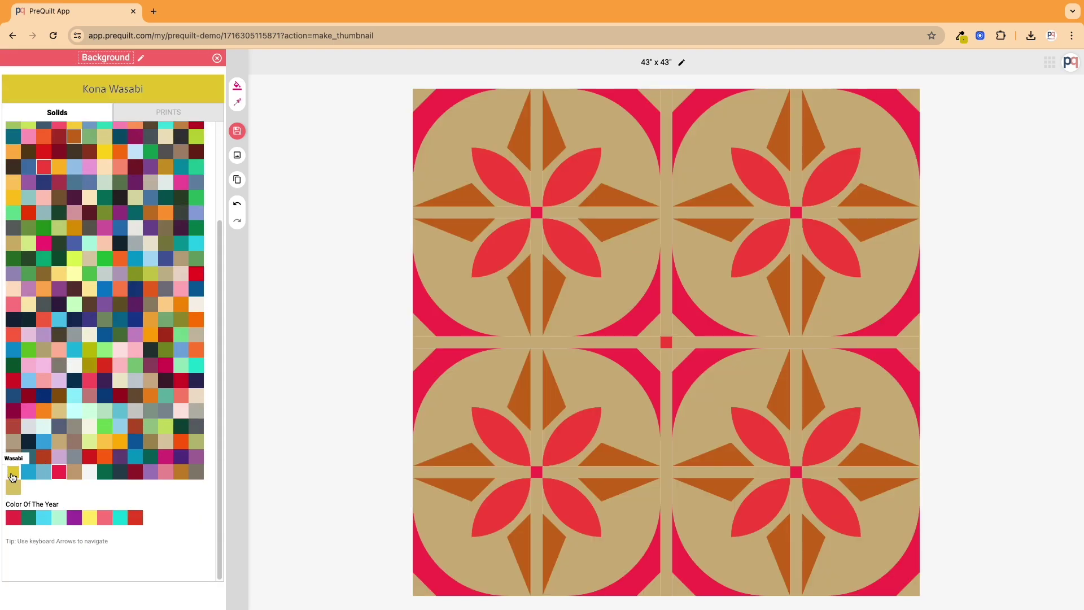
{"action": "left_click", "coordinate": [13, 483]}
{"action": "left_click", "coordinate": [51, 261]}
{"action": "left_click", "coordinate": [236, 86]}
{"action": "left_click", "coordinate": [236, 85]}
Randomize the unlocked fabrics repeatedly around the wasabi background
{"action": "left_click", "coordinate": [237, 86]}
{"action": "left_click", "coordinate": [237, 85]}
{"action": "left_click", "coordinate": [236, 86]}
{"action": "left_click", "coordinate": [237, 86]}
{"action": "left_click", "coordinate": [48, 223]}
{"action": "left_click", "coordinate": [237, 86]}
Change fabric A to Kona Clementine and try Kona Wasabi as the background
{"action": "left_click", "coordinate": [77, 222]}
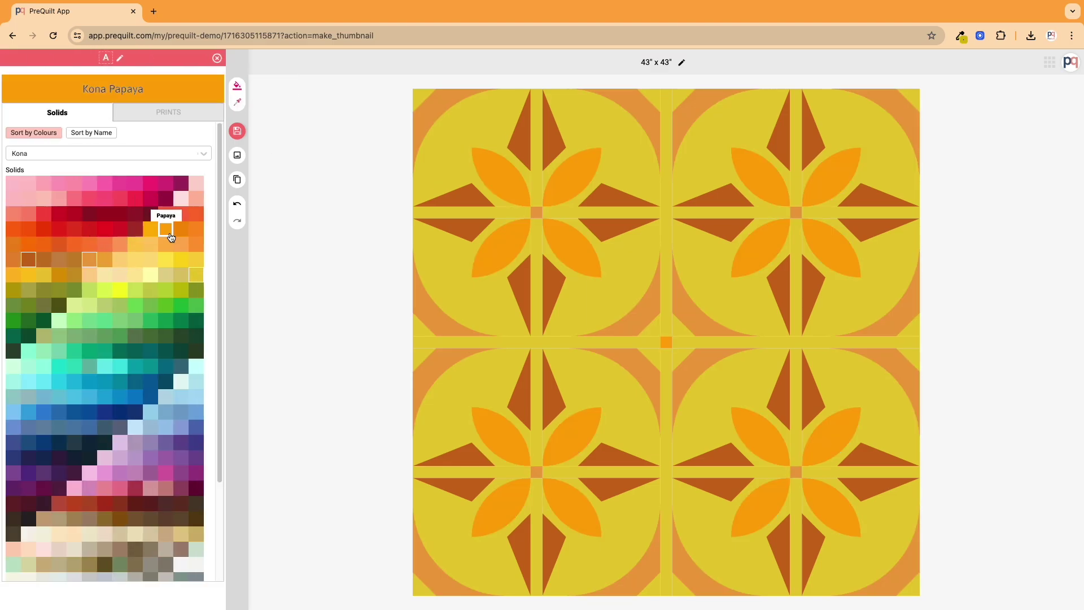
{"action": "left_click", "coordinate": [43, 244]}
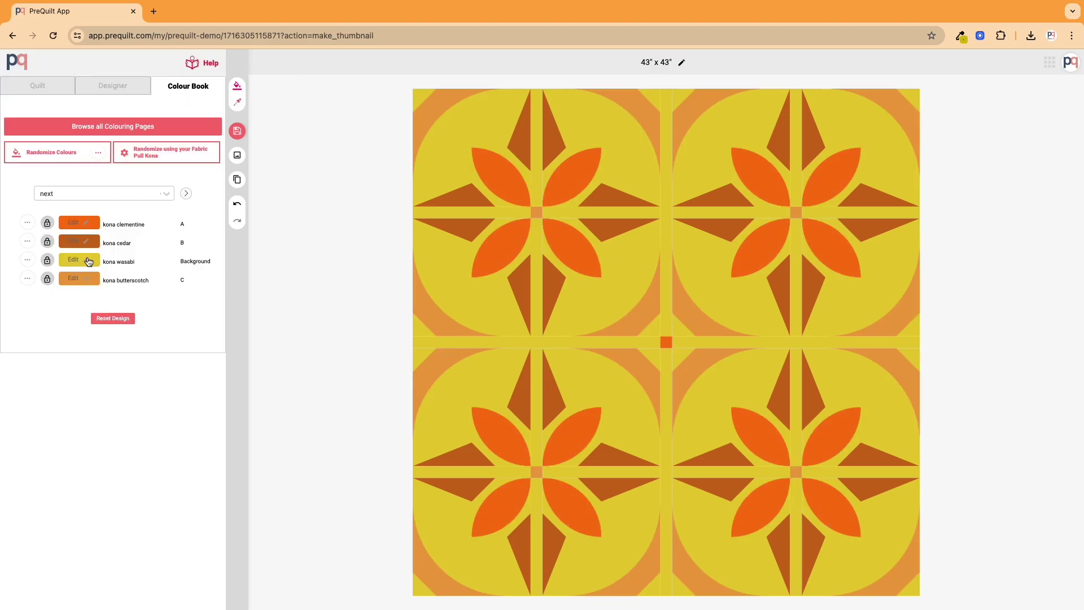
{"action": "left_click", "coordinate": [85, 261]}
{"action": "left_click", "coordinate": [196, 275]}
Set the background fabric to Kona Banana Pepper
{"action": "left_click", "coordinate": [294, 240]}
{"action": "left_click", "coordinate": [85, 260]}
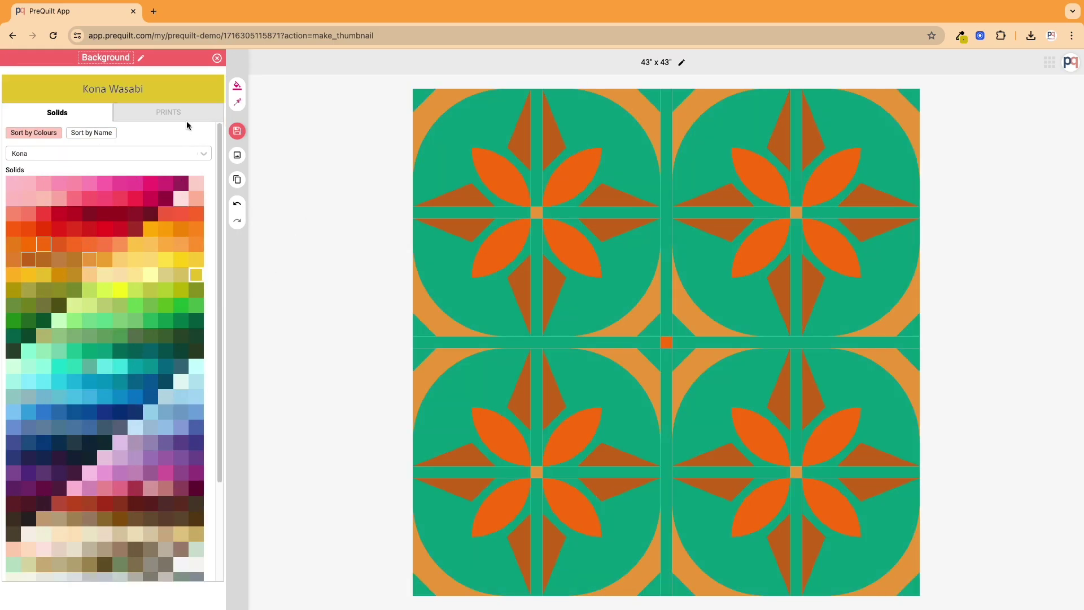
{"action": "left_click", "coordinate": [217, 58]}
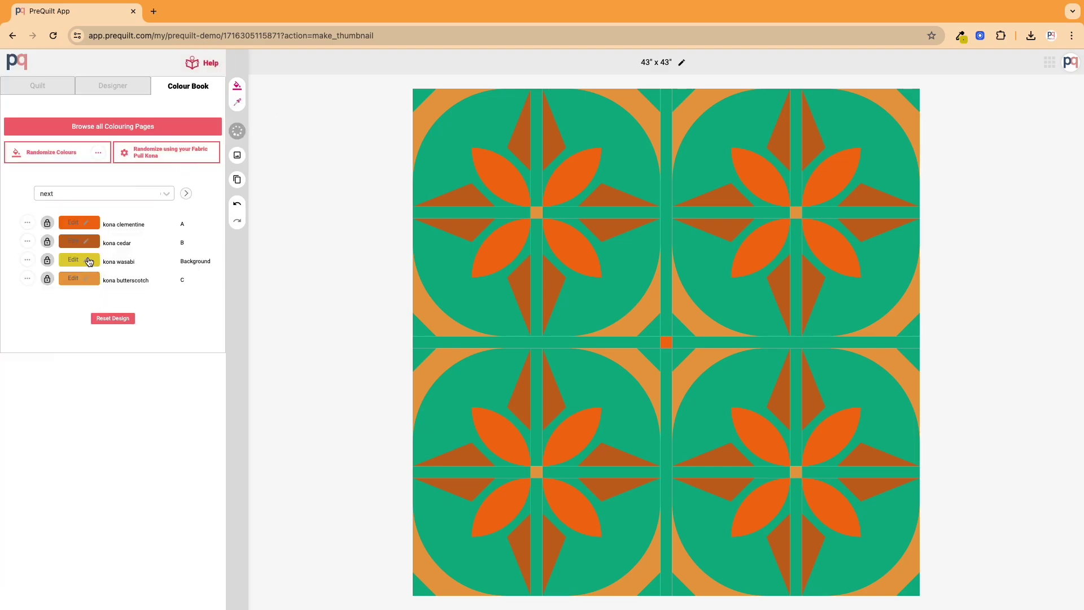
{"action": "left_click", "coordinate": [89, 260]}
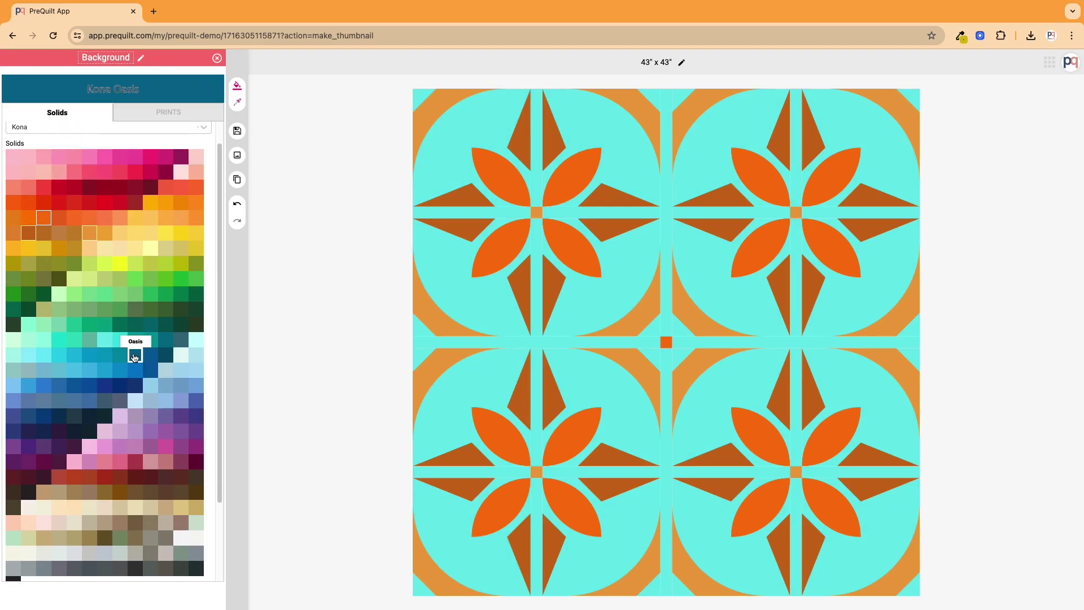
{"action": "left_click", "coordinate": [49, 246]}
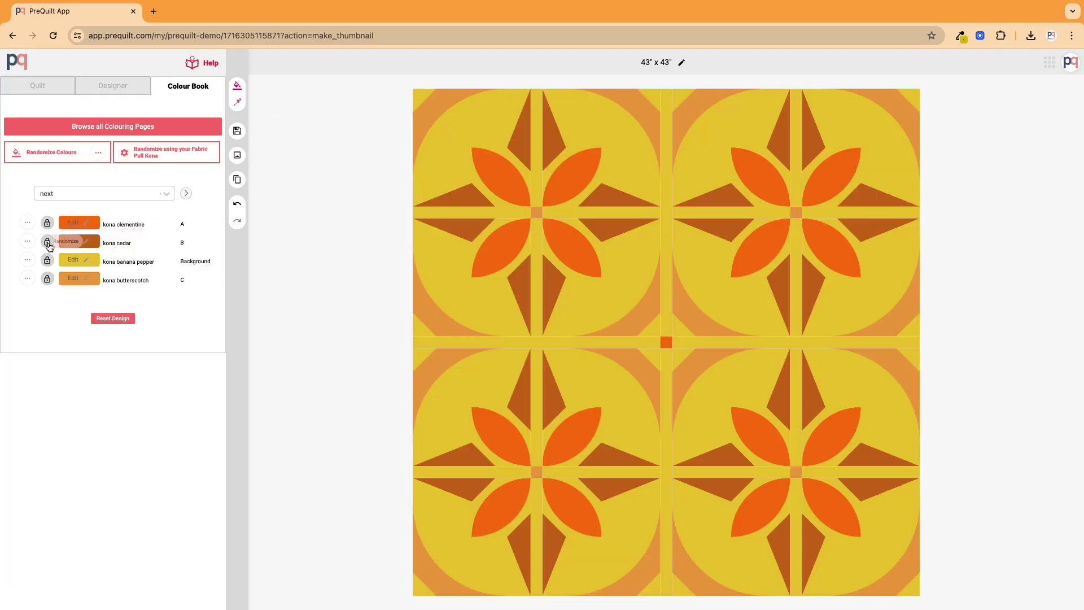
Clone the current colourway and save it under the name Gold
{"action": "left_click", "coordinate": [164, 195]}
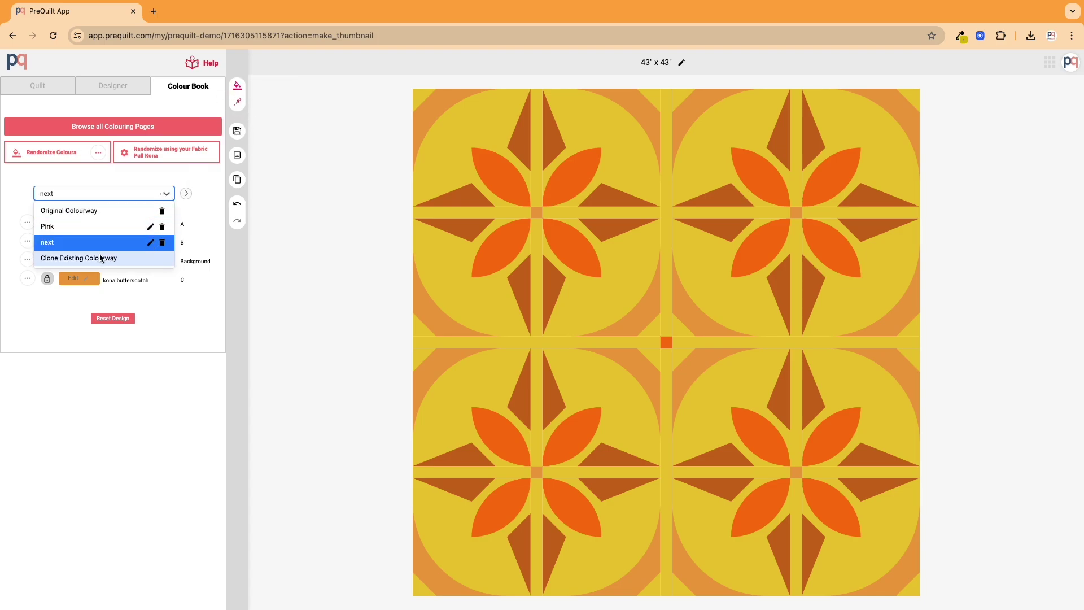
{"action": "left_click", "coordinate": [150, 245]}
{"action": "left_click_drag", "start_coordinate": [489, 319], "coordinate": [436, 305]}
{"action": "type", "text": "Gold"}
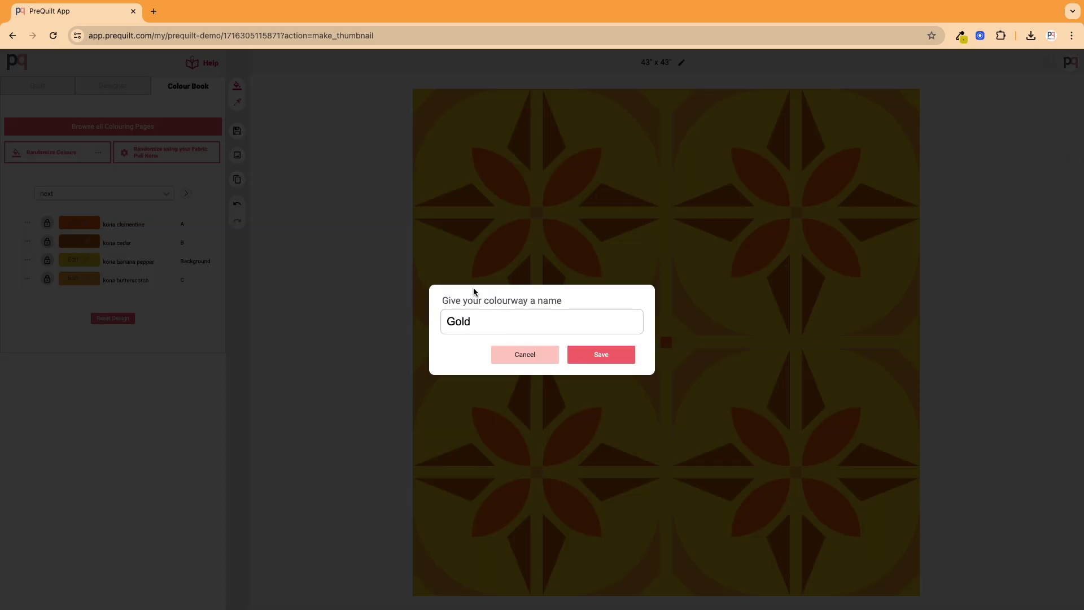
{"action": "left_click", "coordinate": [589, 354]}
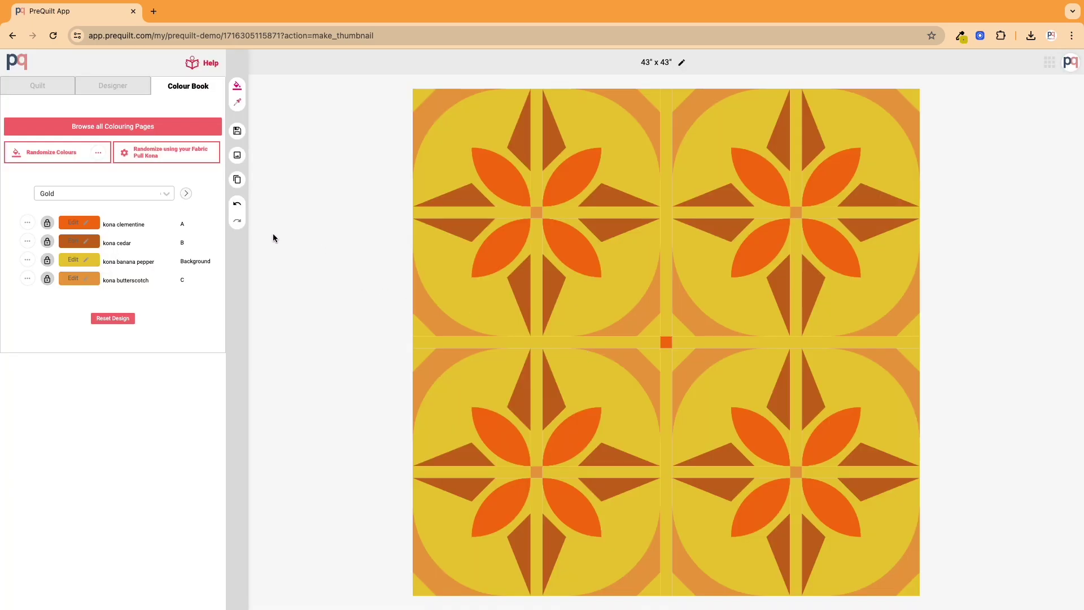
Cycle through Original Colourway, Pink and Gold, stopping on Pink
{"action": "left_click", "coordinate": [185, 196]}
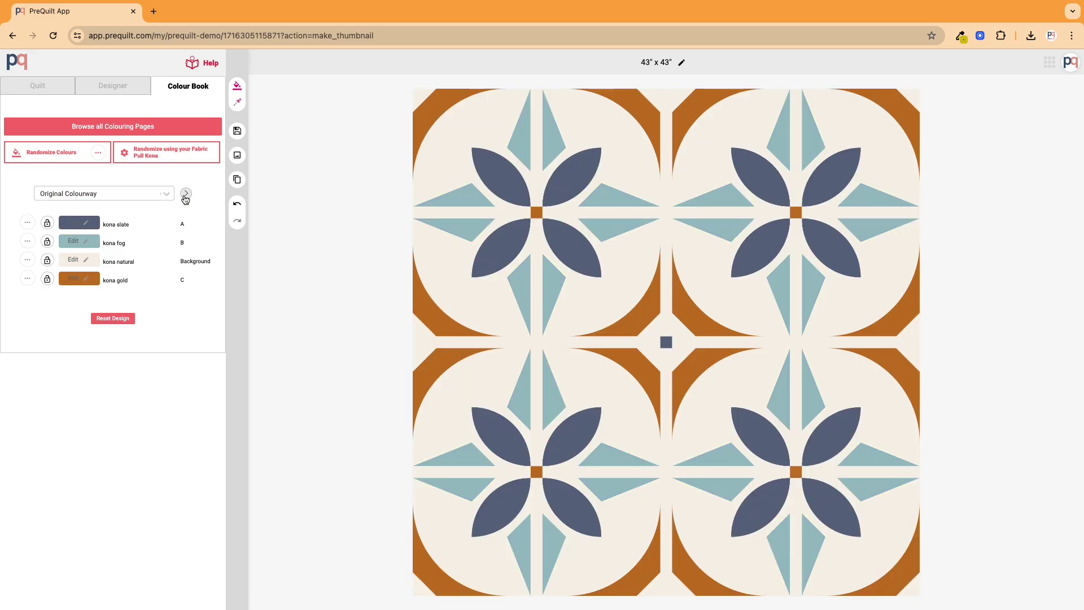
{"action": "left_click", "coordinate": [186, 195]}
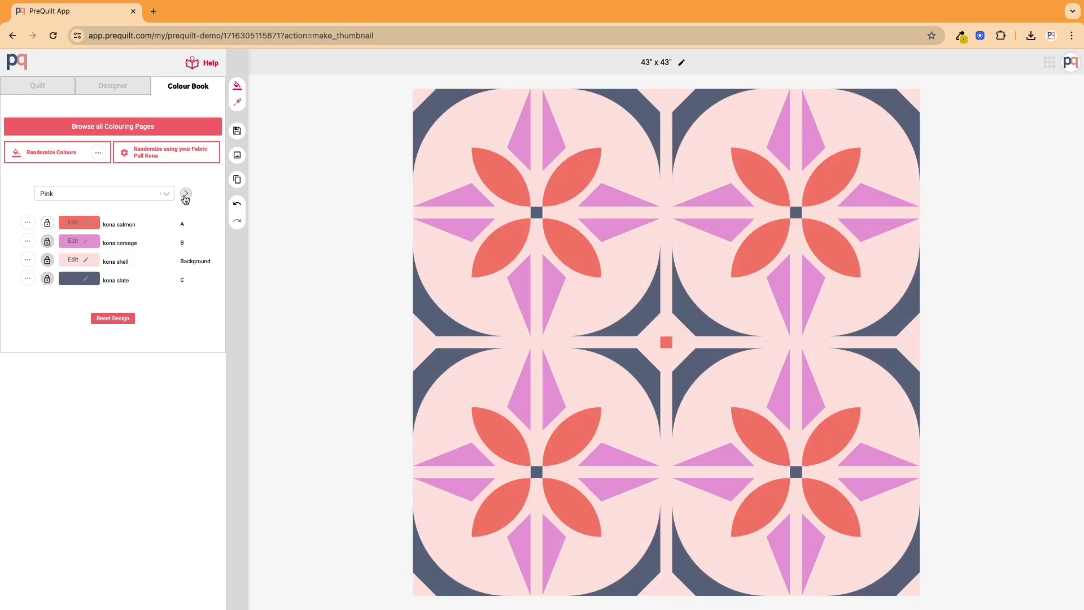
{"action": "left_click", "coordinate": [185, 196]}
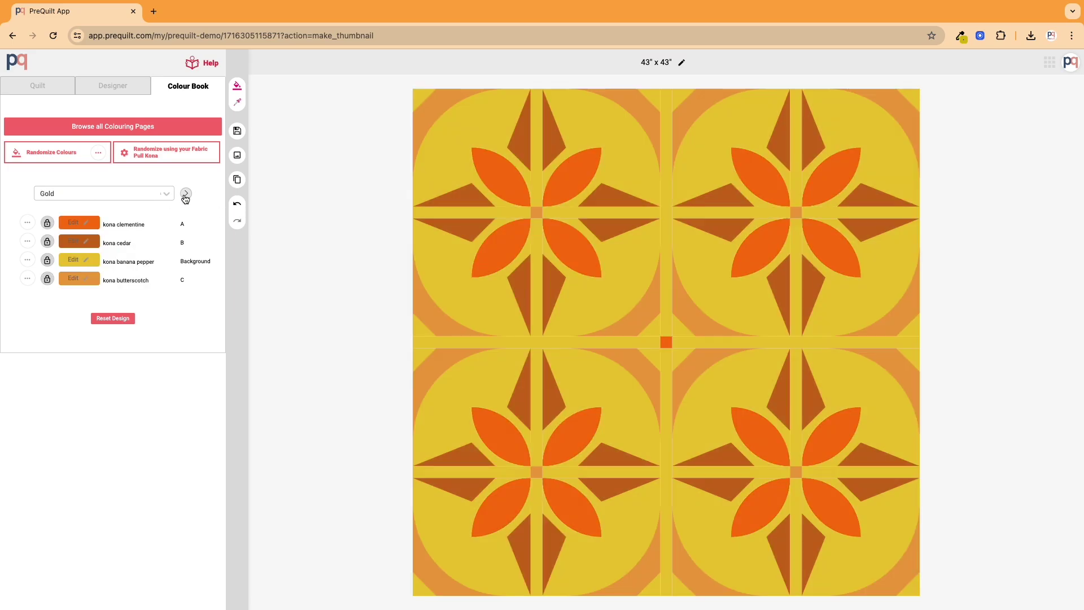
{"action": "left_click", "coordinate": [185, 196]}
{"action": "left_click", "coordinate": [185, 196]}
{"action": "left_click", "coordinate": [185, 196]}
{"action": "left_click", "coordinate": [186, 194]}
{"action": "left_click", "coordinate": [185, 194]}
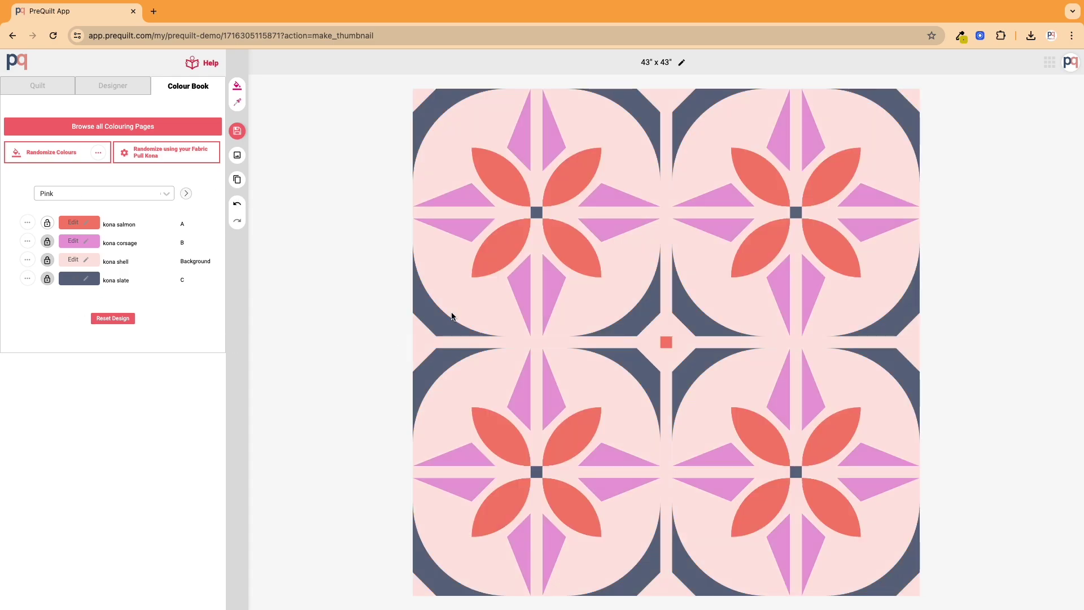
Download the Pink quilt map image and its fabric list, then close the download window
{"action": "left_click", "coordinate": [237, 156]}
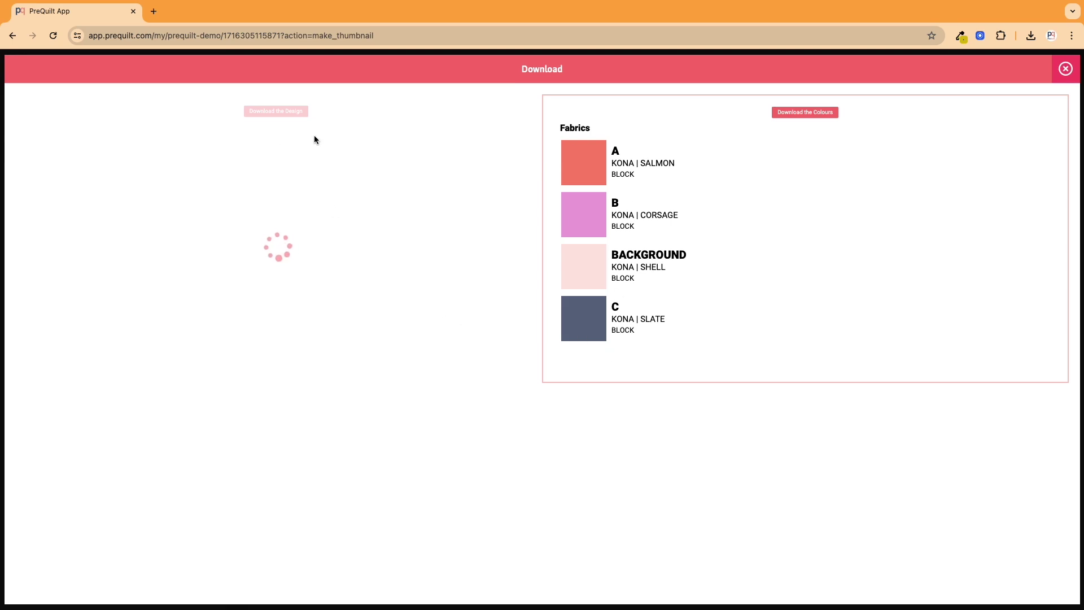
{"action": "left_click", "coordinate": [284, 112]}
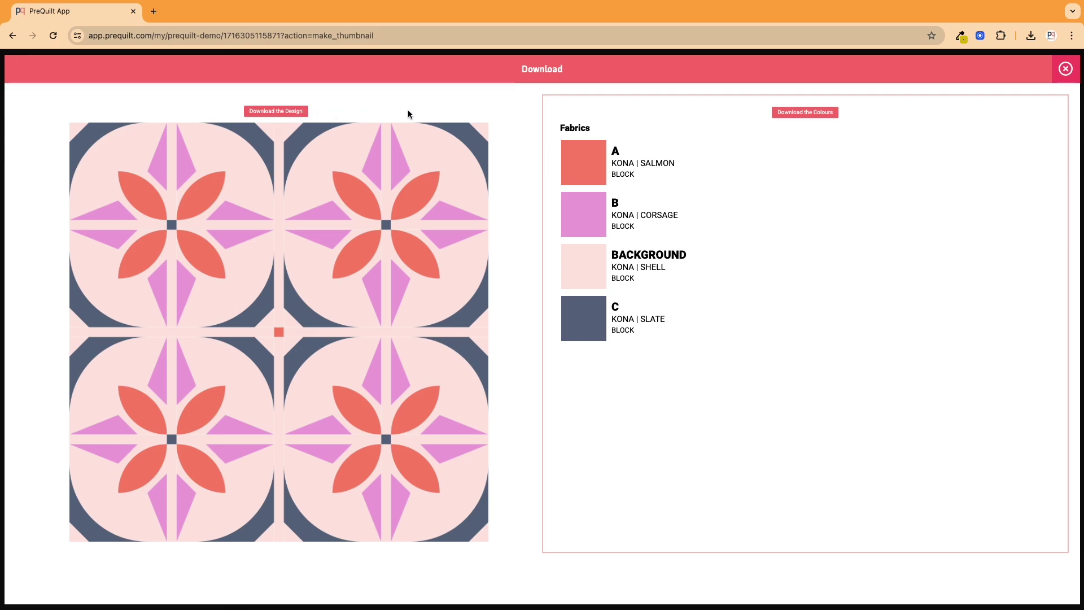
{"action": "left_click", "coordinate": [798, 111]}
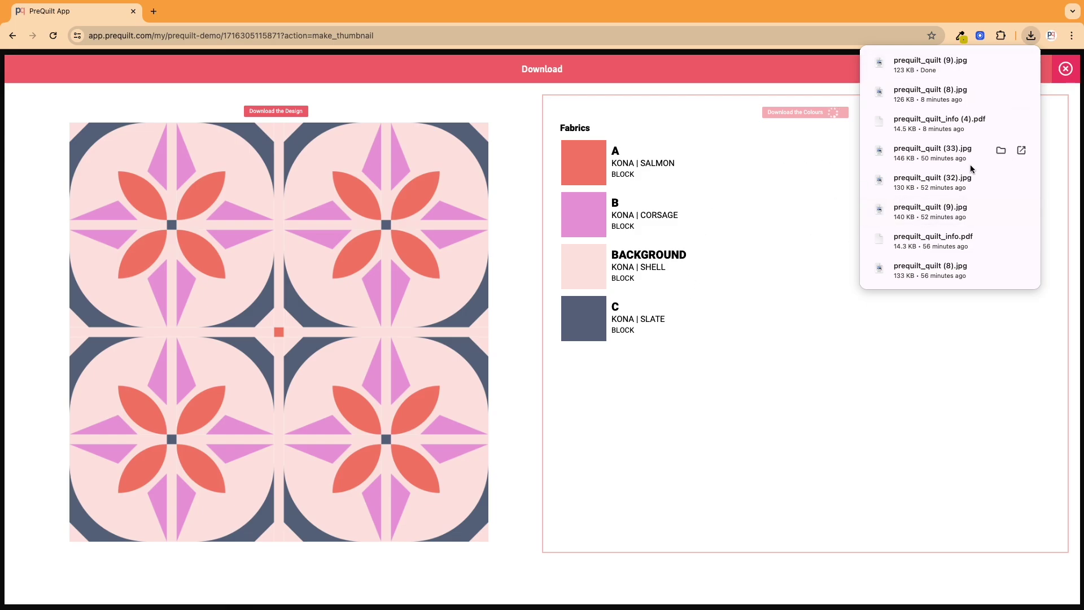
{"action": "left_click", "coordinate": [1060, 102]}
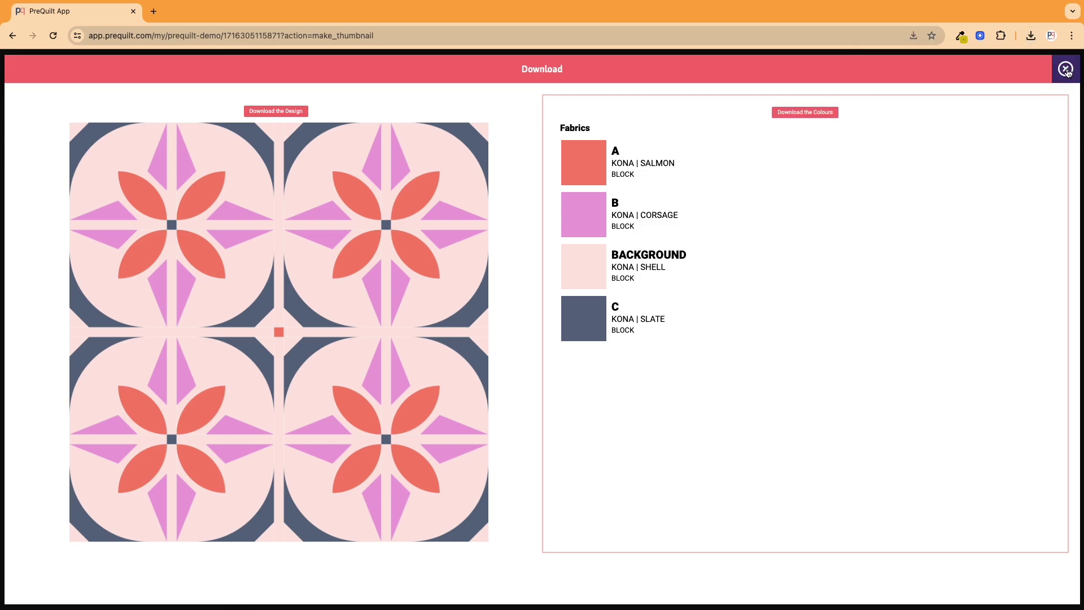
{"action": "left_click", "coordinate": [1065, 68]}
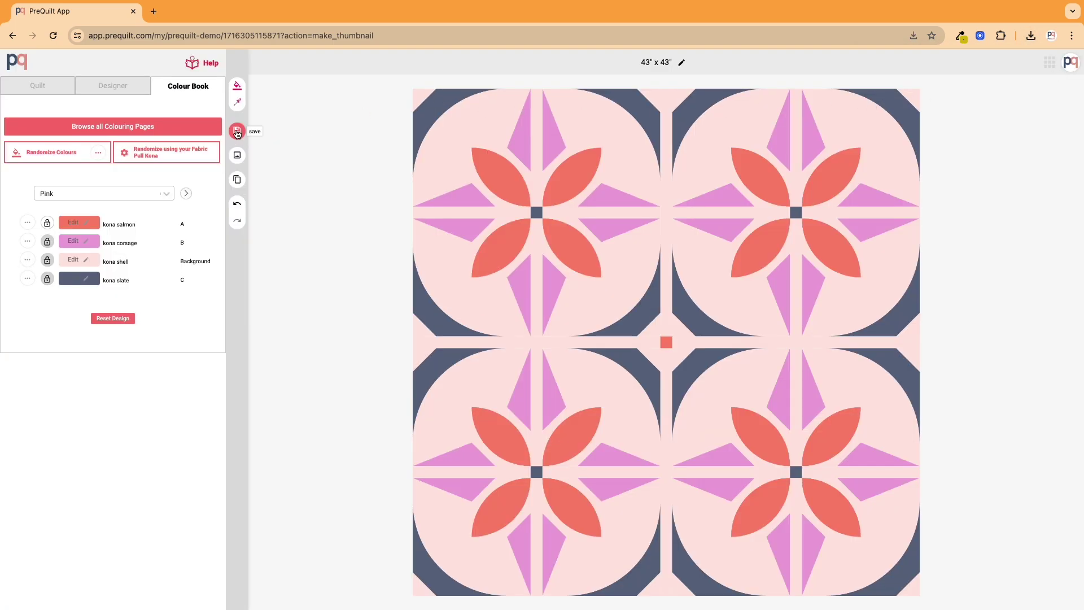
Cycle the colourways until the quilt shows Gold
{"action": "left_click", "coordinate": [186, 194]}
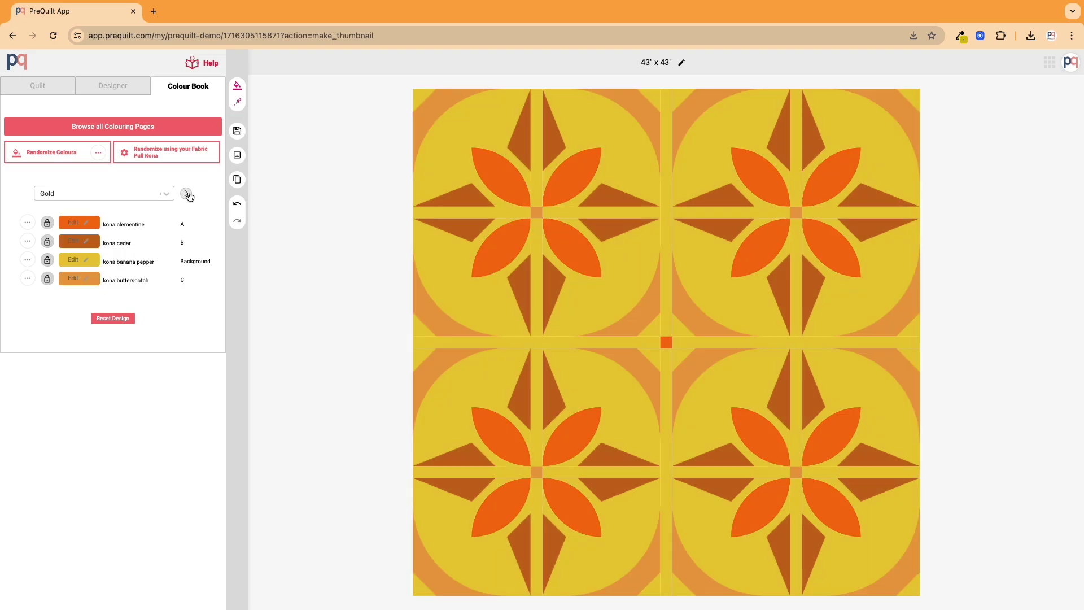
{"action": "left_click", "coordinate": [186, 195]}
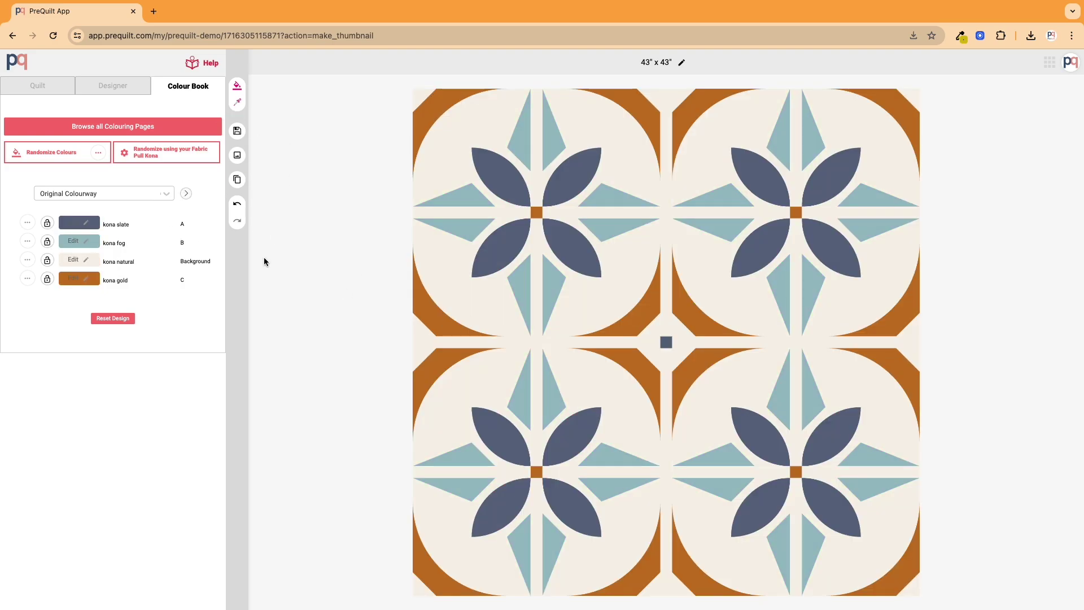
{"action": "left_click", "coordinate": [186, 195]}
{"action": "left_click", "coordinate": [187, 196]}
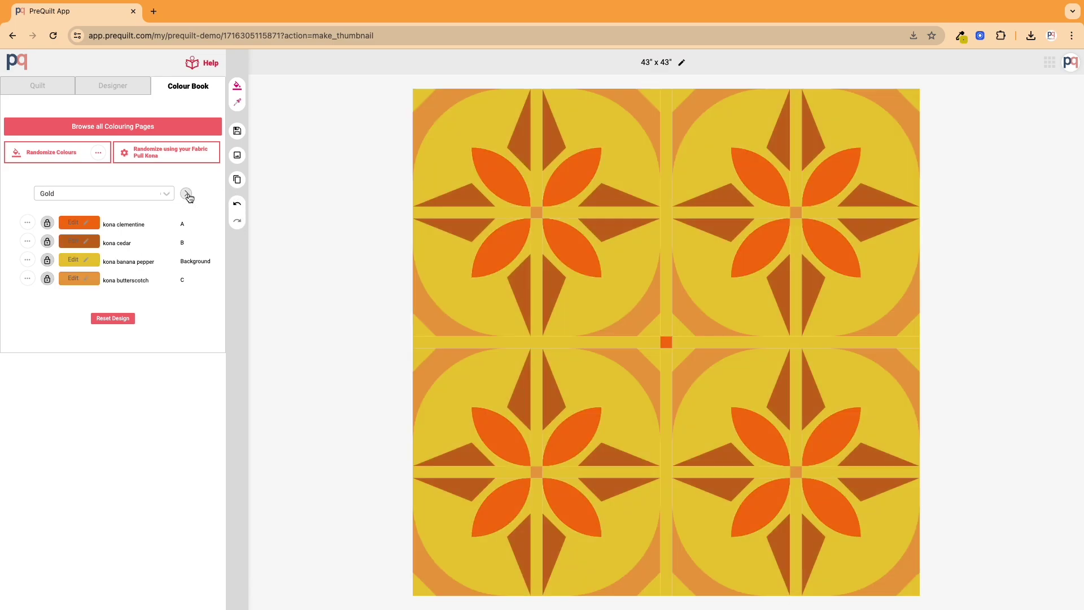
Download the Gold quilt map image, then close the download window
{"action": "left_click", "coordinate": [236, 155]}
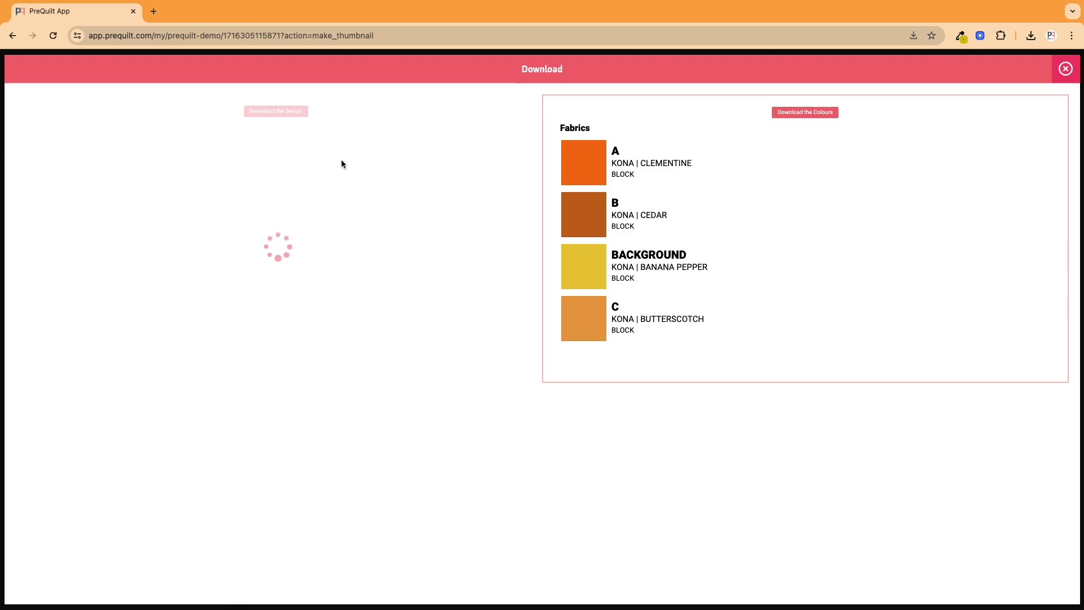
{"action": "left_click", "coordinate": [298, 112]}
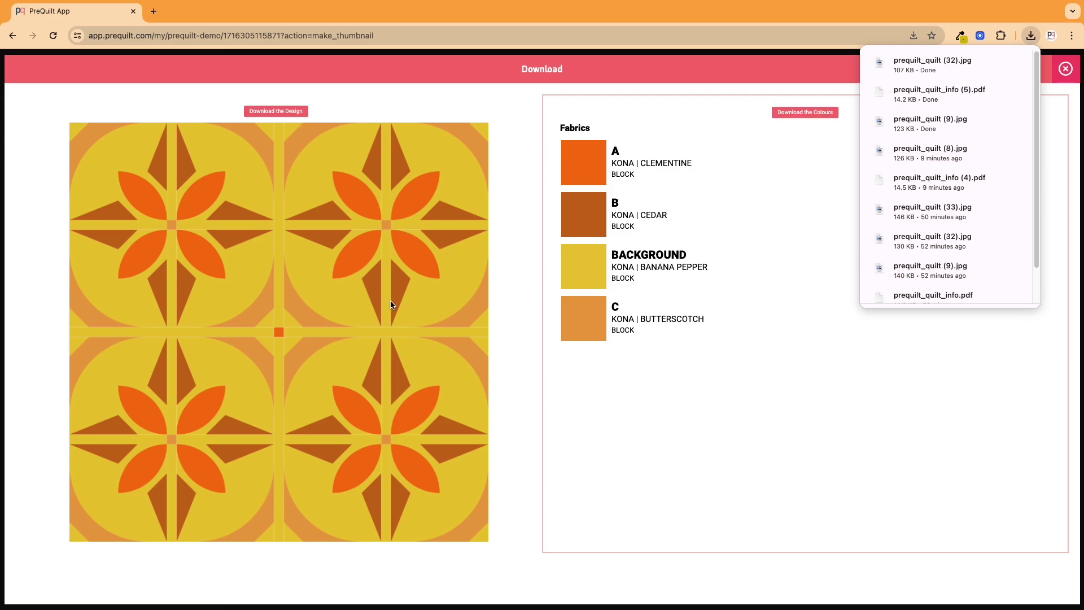
{"action": "left_click", "coordinate": [319, 294]}
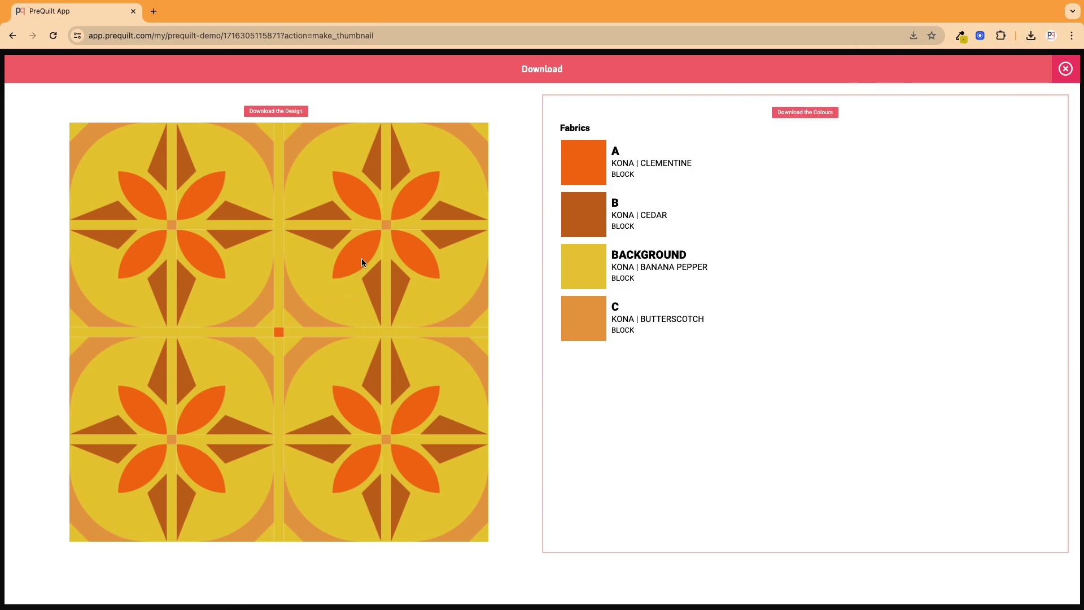
{"action": "left_click", "coordinate": [1065, 69]}
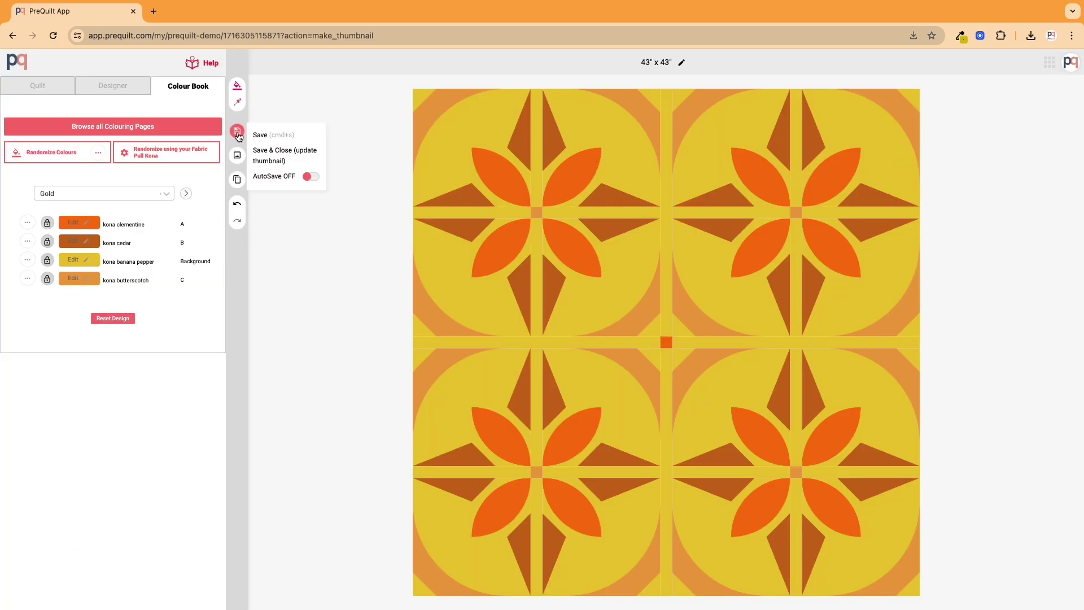
Delete Gold from the saved colourways and cycle the quilt back to Pink
{"action": "left_click", "coordinate": [167, 194]}
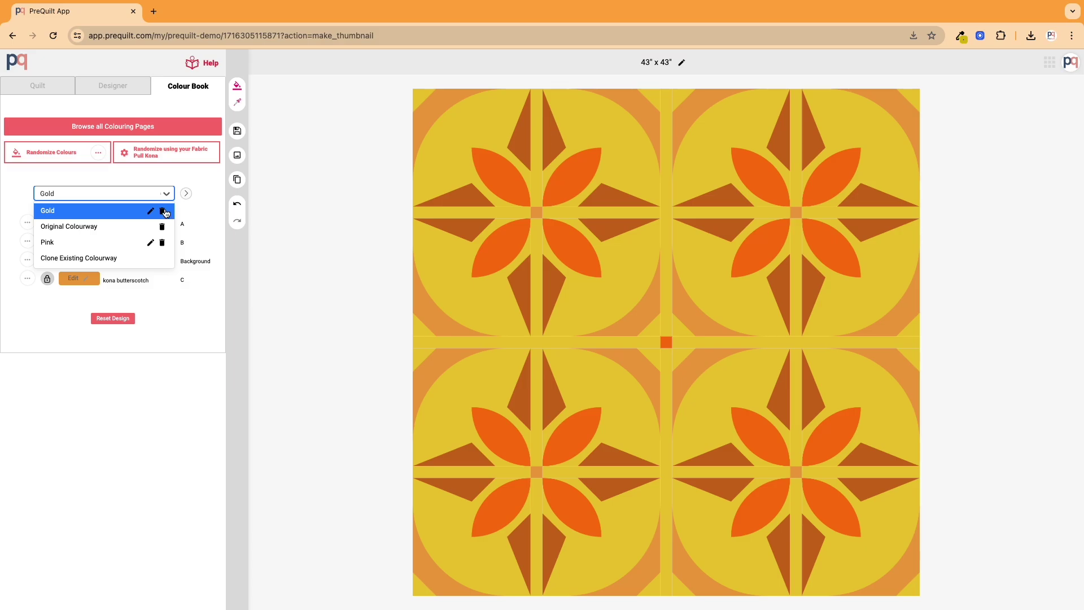
{"action": "left_click", "coordinate": [162, 211]}
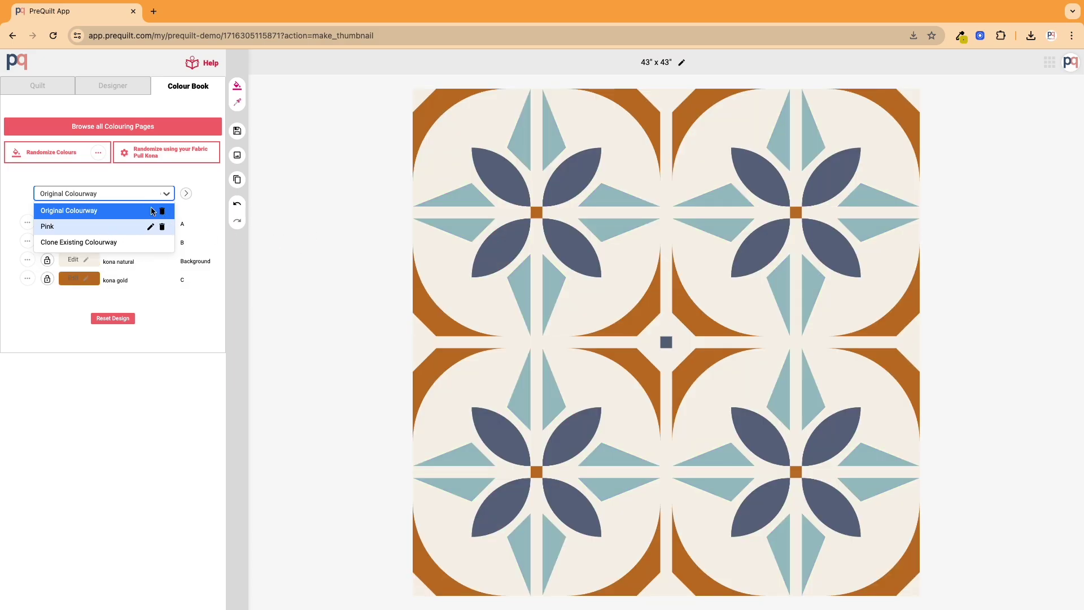
{"action": "left_click", "coordinate": [186, 194]}
{"action": "left_click", "coordinate": [187, 194]}
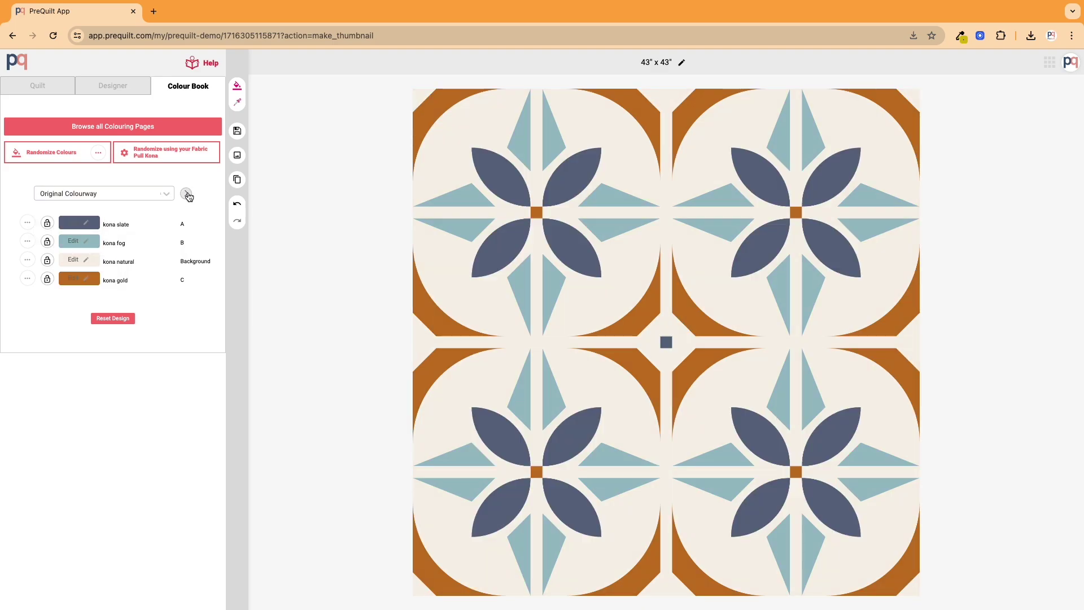
{"action": "left_click", "coordinate": [187, 194]}
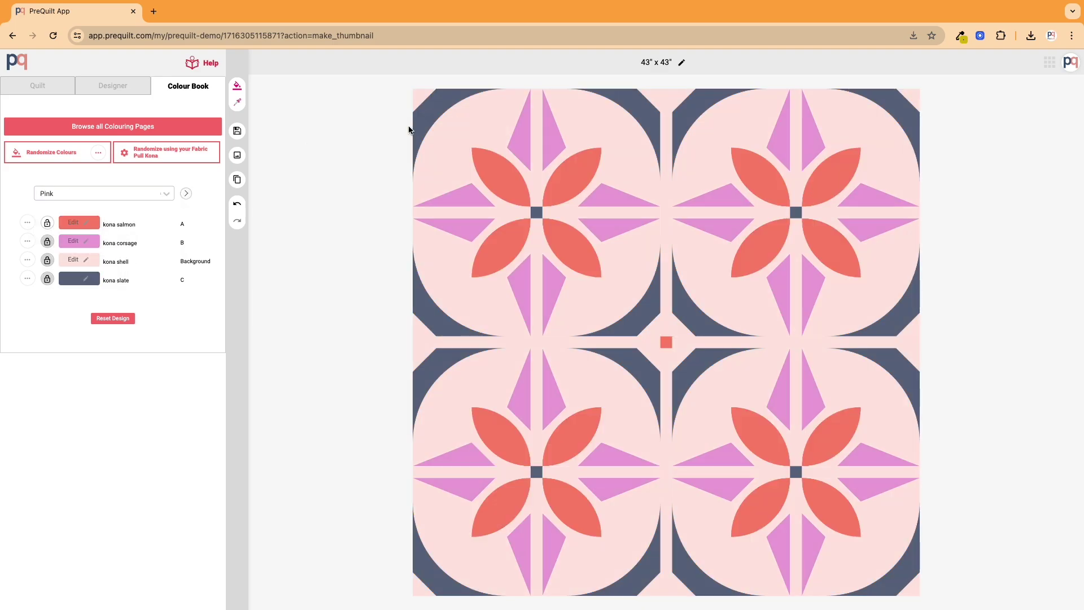
Go to the Dashboard from the account menu and open the Bloom And Glow quilt
{"action": "left_click", "coordinate": [1069, 63]}
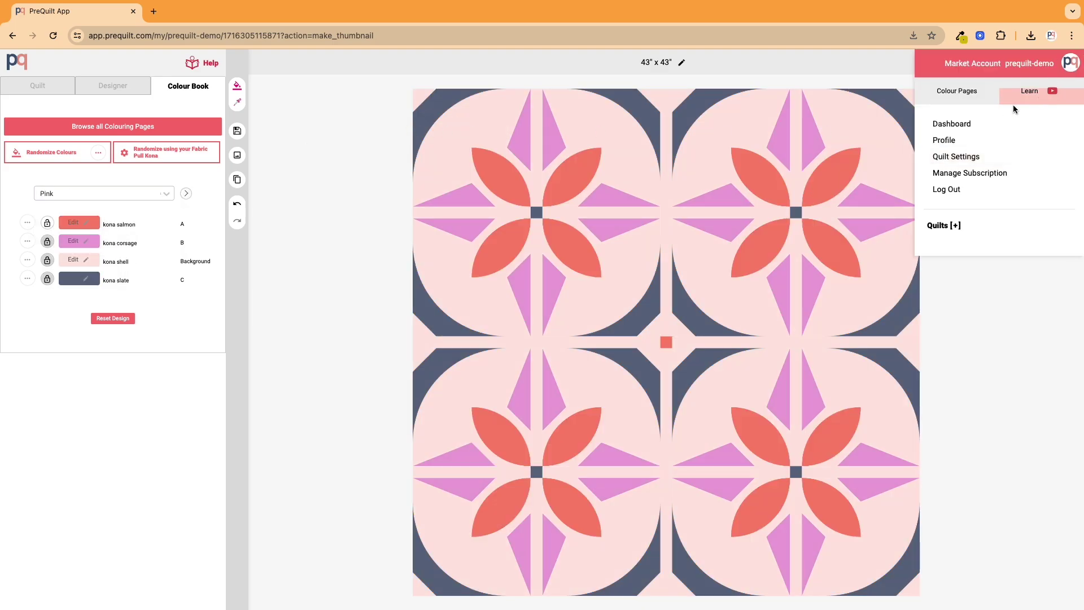
{"action": "left_click", "coordinate": [981, 124]}
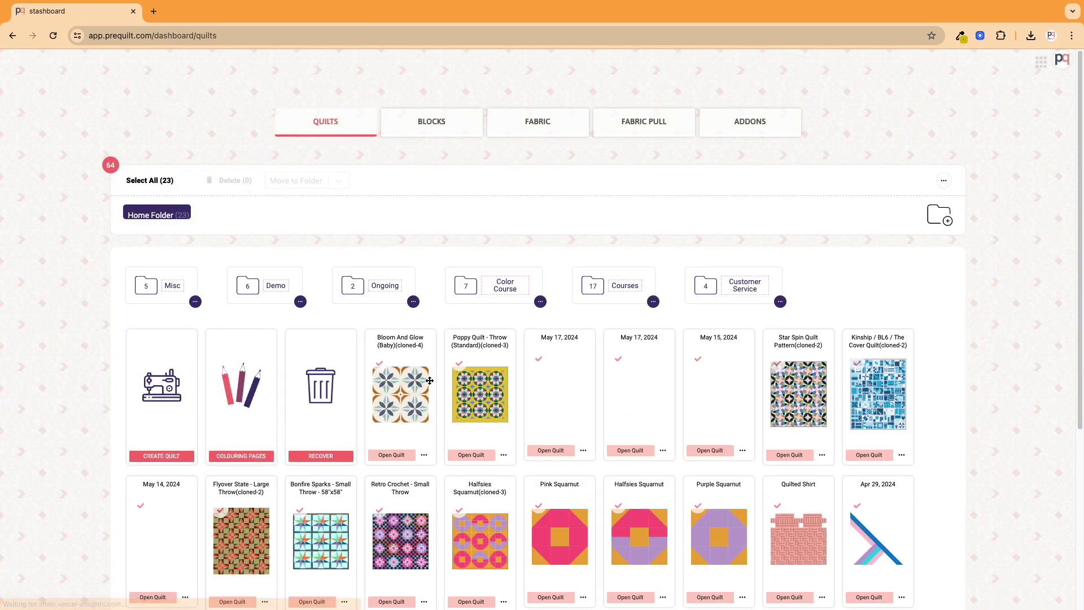
{"action": "left_click", "coordinate": [398, 456]}
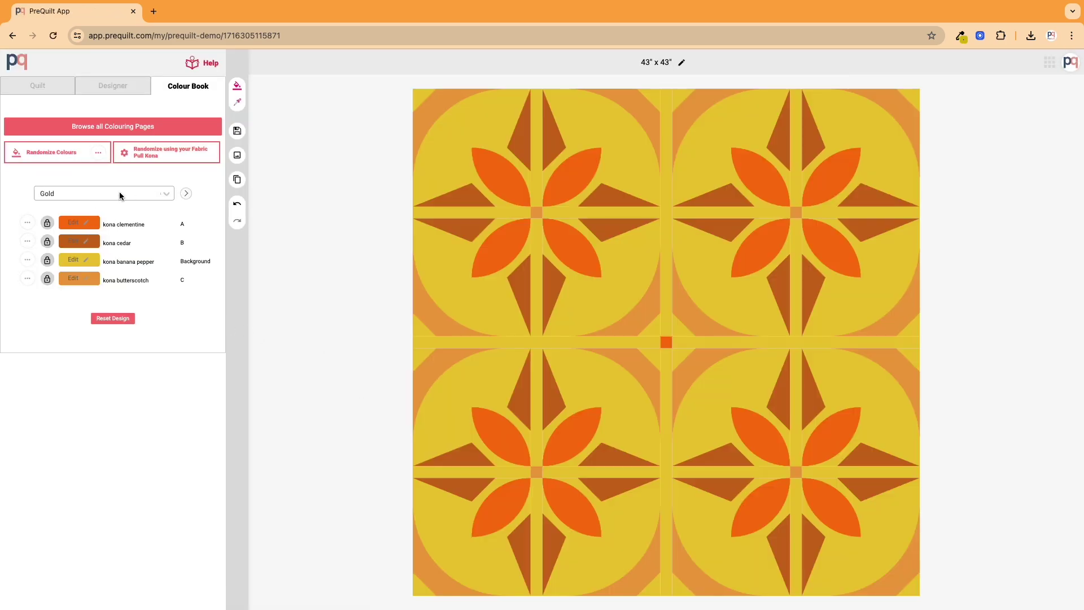
Switch the quilt to Pink and choose Save & Close to update the thumbnail
{"action": "left_click", "coordinate": [167, 194]}
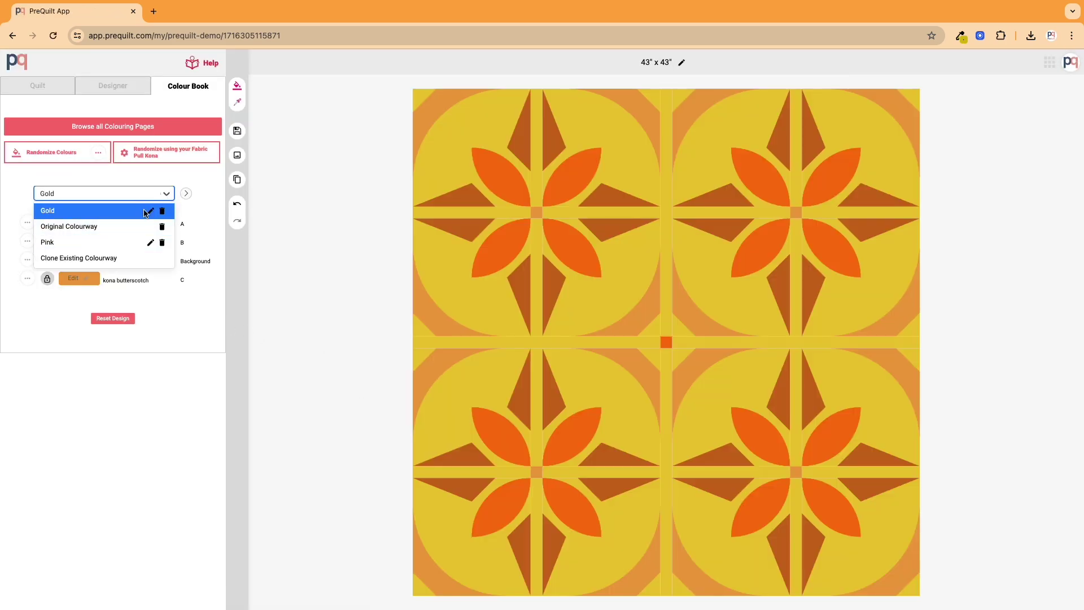
{"action": "left_click", "coordinate": [186, 193]}
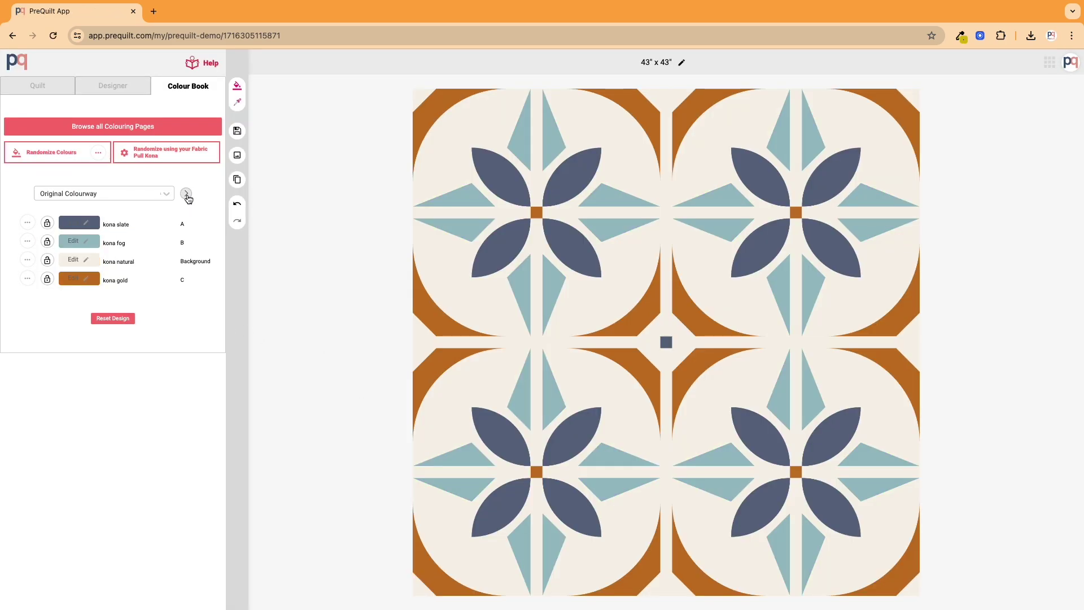
{"action": "left_click", "coordinate": [186, 194]}
{"action": "left_click", "coordinate": [186, 194]}
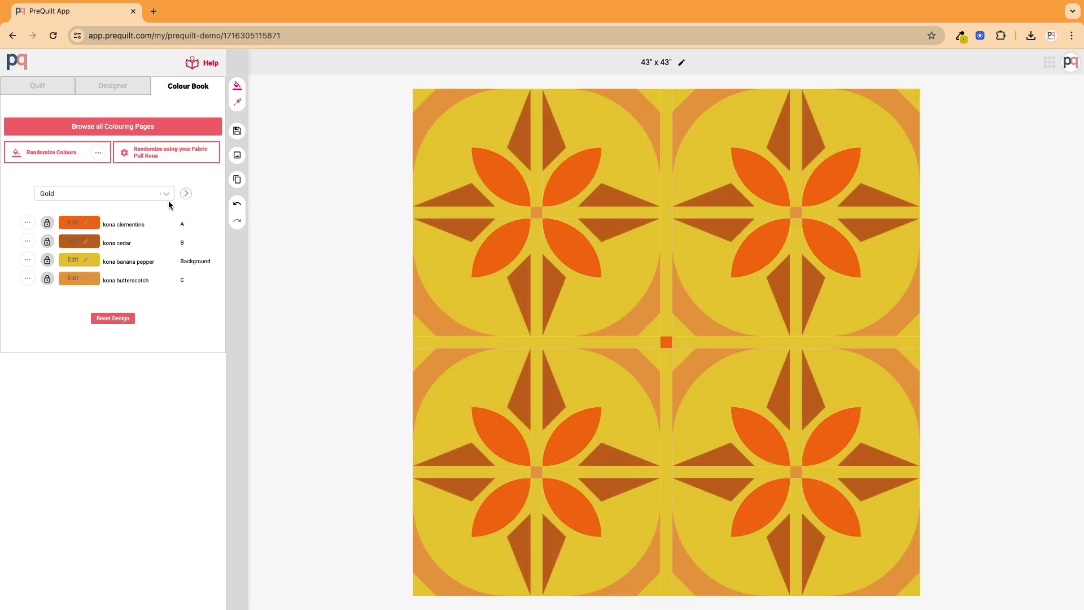
{"action": "left_click", "coordinate": [186, 193]}
{"action": "left_click", "coordinate": [186, 193]}
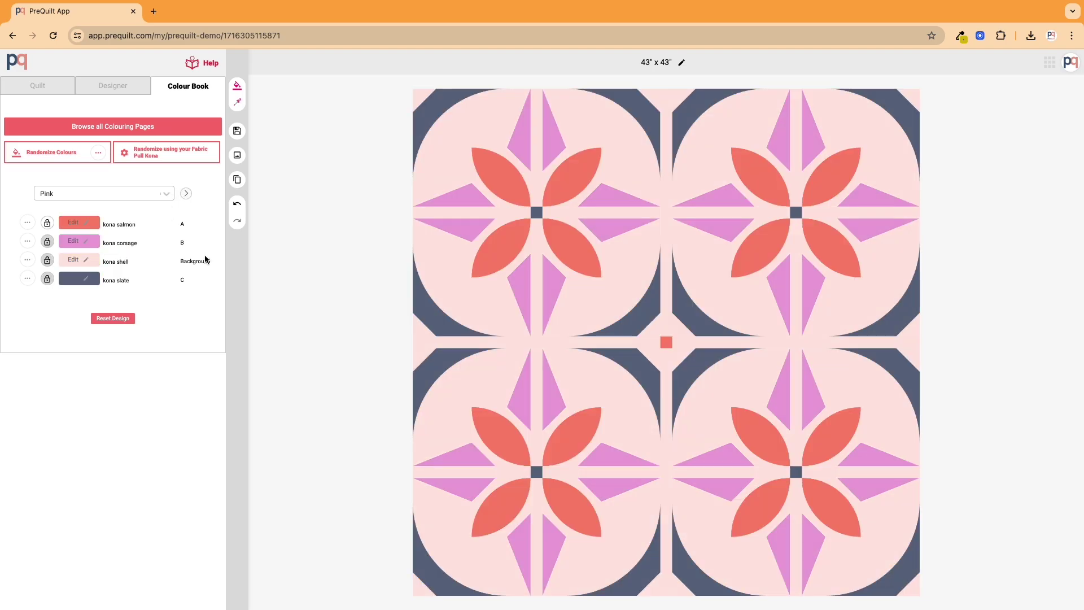
{"action": "left_click", "coordinate": [237, 131]}
{"action": "left_click", "coordinate": [280, 160]}
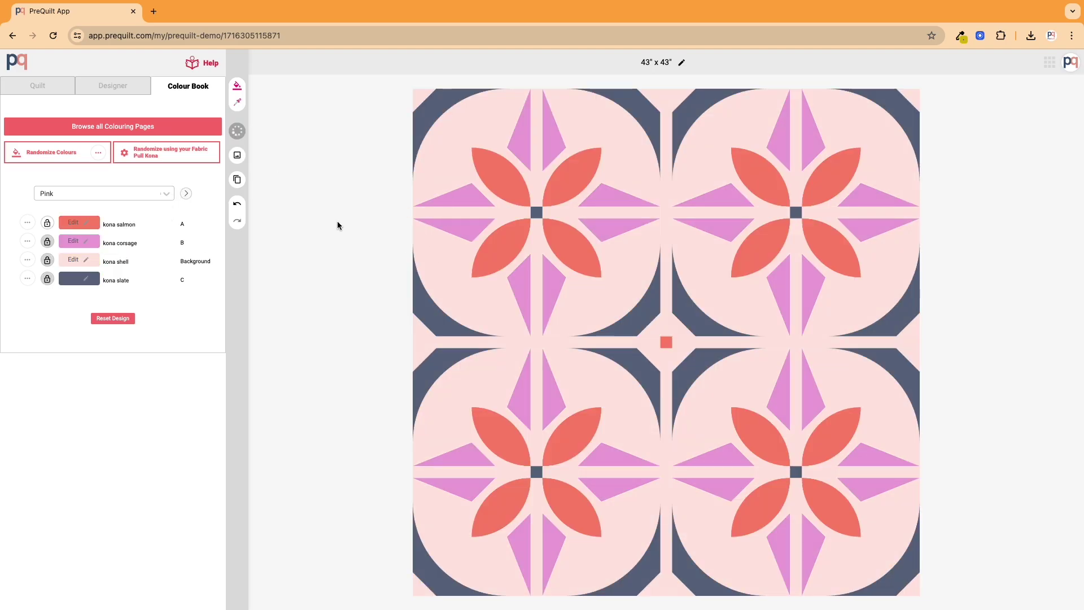